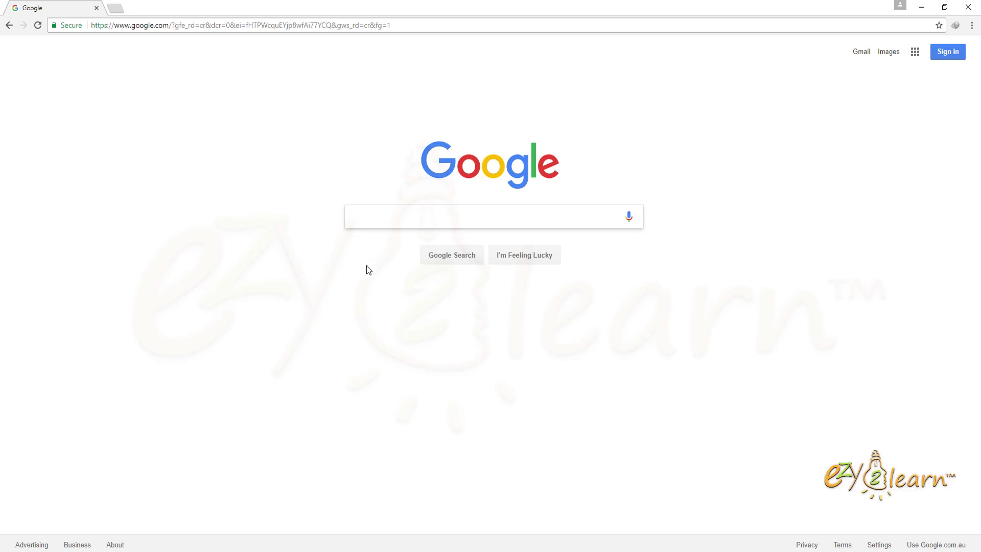
Step: Search Google for 'miui unlock'
text(miu)
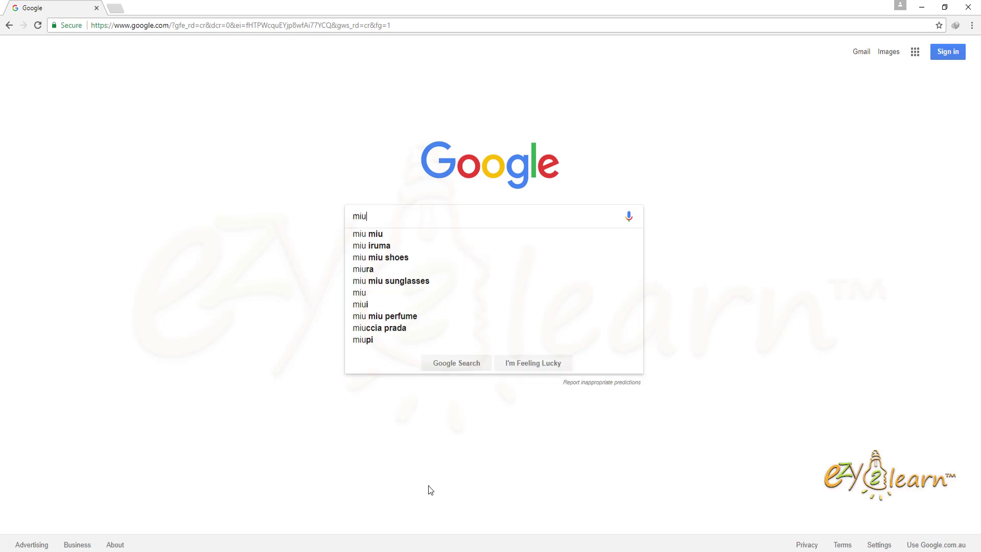
text(i unlock)
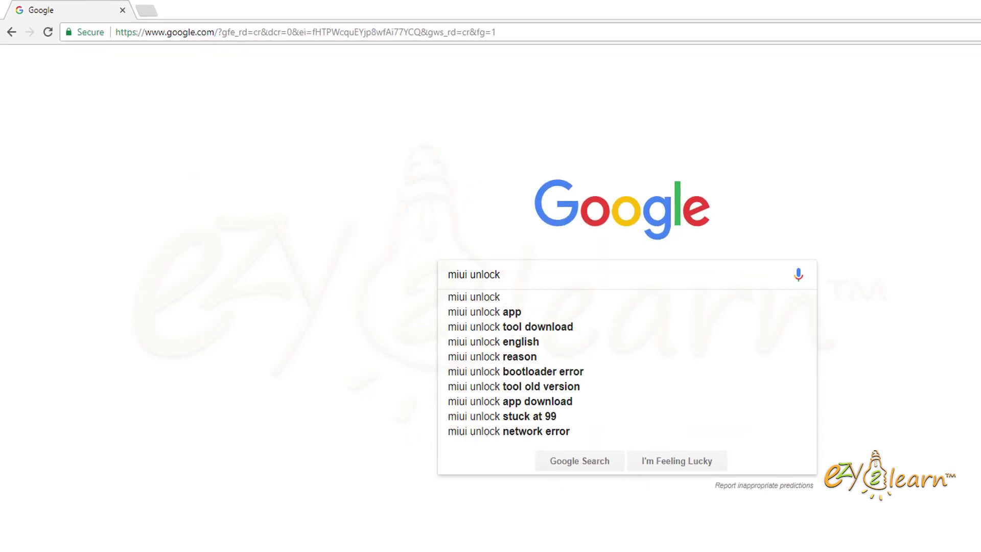
key(Return)
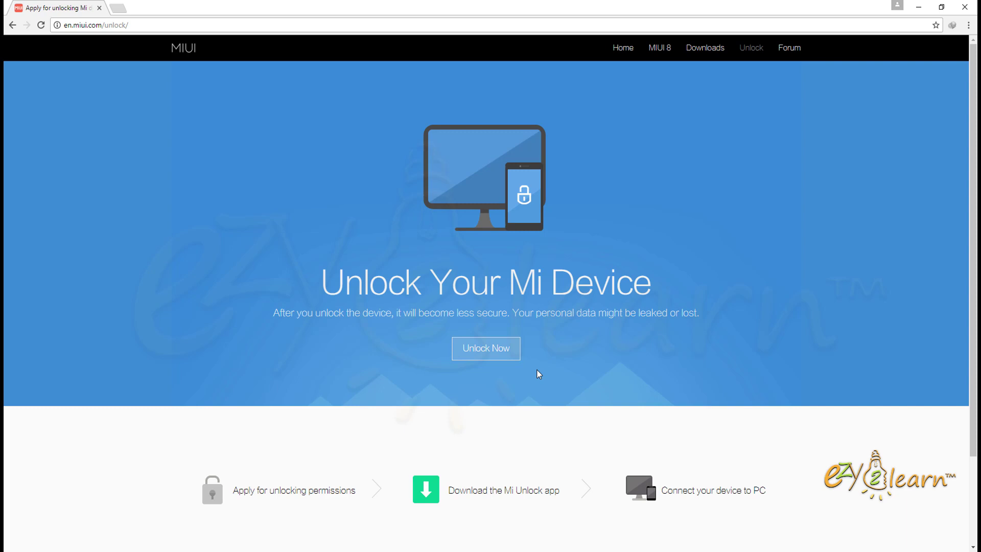
Step: Start unlocking, translate the Mi Account registration page to English, and pick United States as the region
click(512, 355)
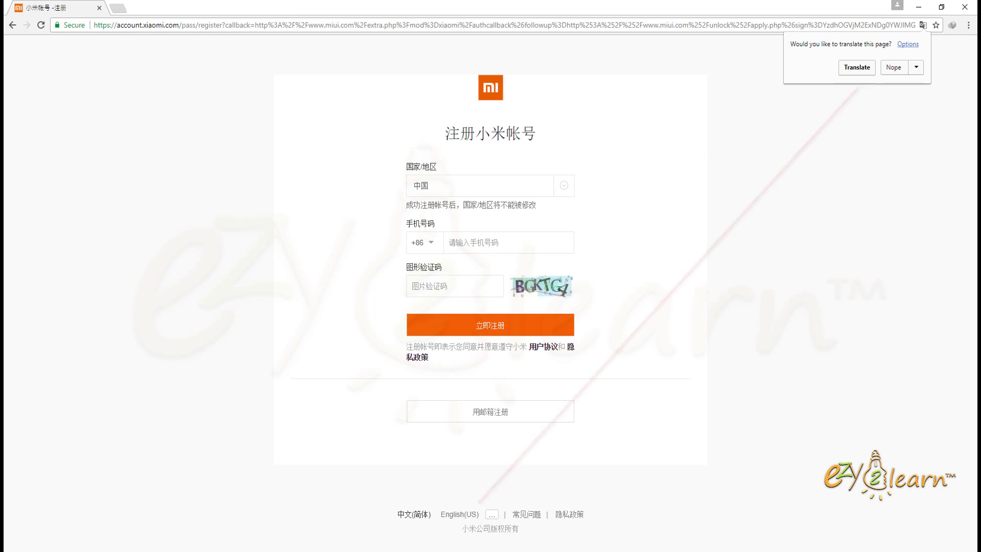
click(857, 68)
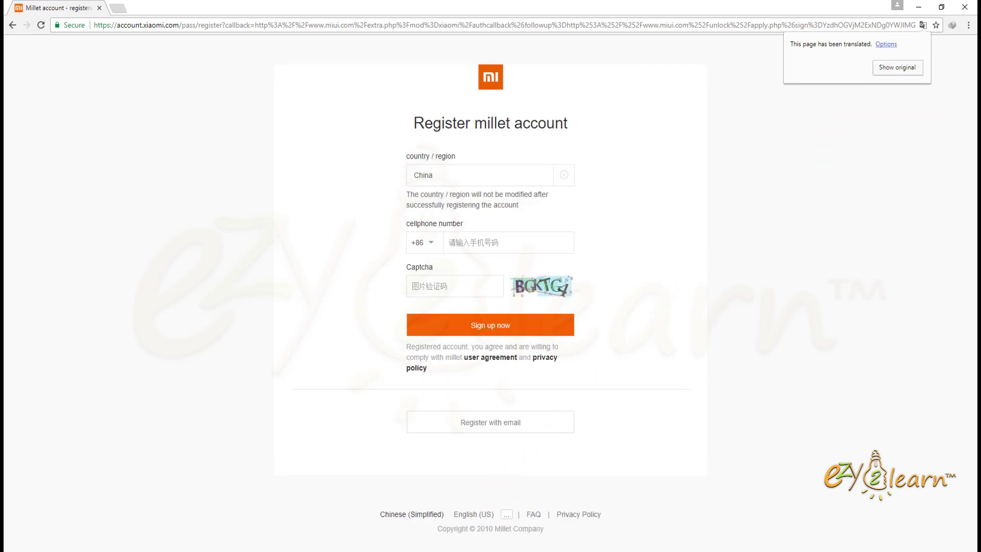
click(510, 174)
drag(569, 195, 577, 300)
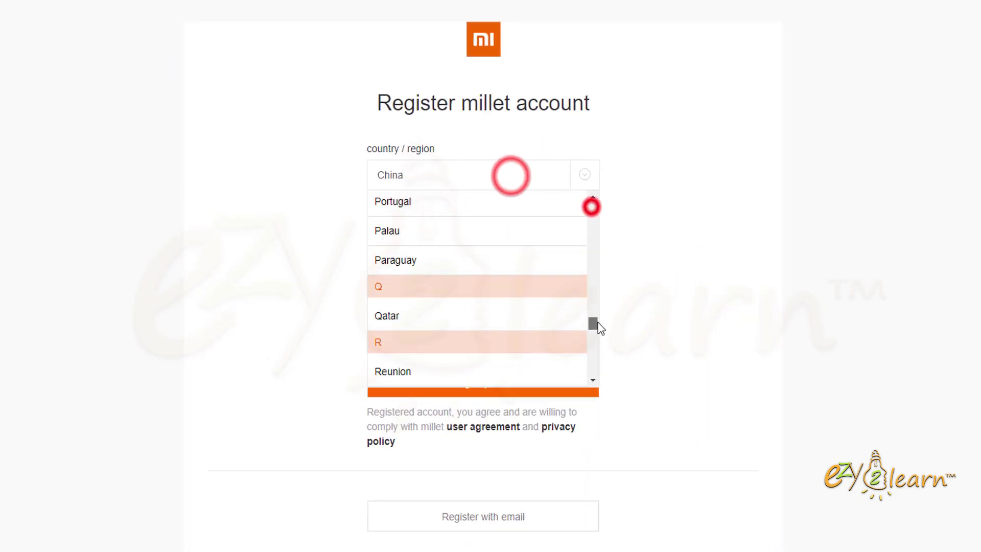
drag(601, 343, 598, 357)
click(457, 267)
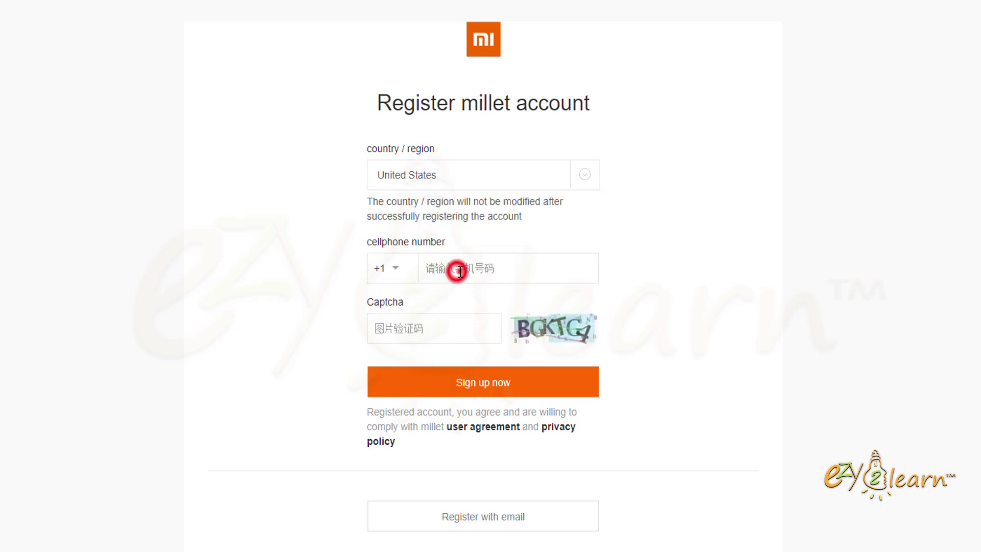
Step: Enter the phone number and the captcha, then submit the sign-up form
text(5555555555)
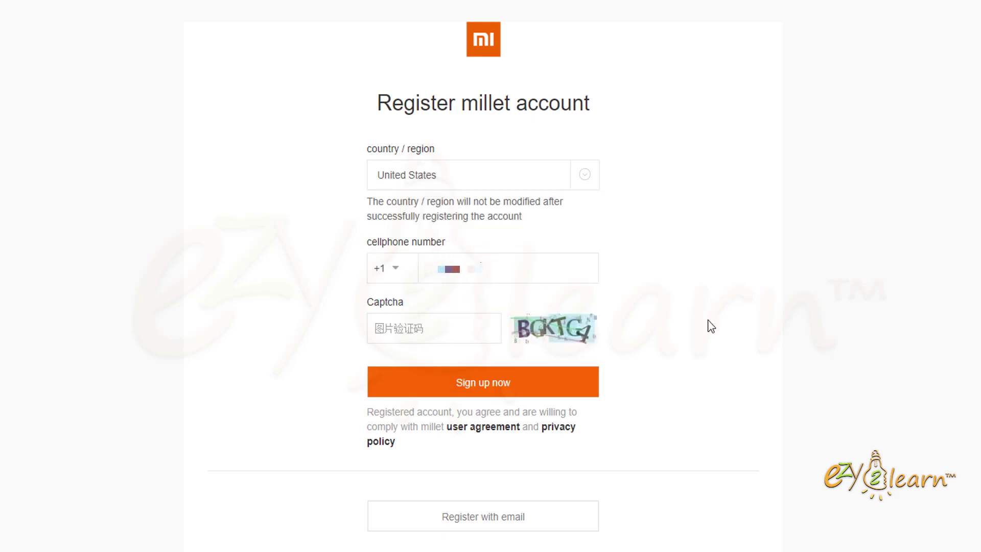
click(443, 326)
text(BGKTG4)
click(565, 382)
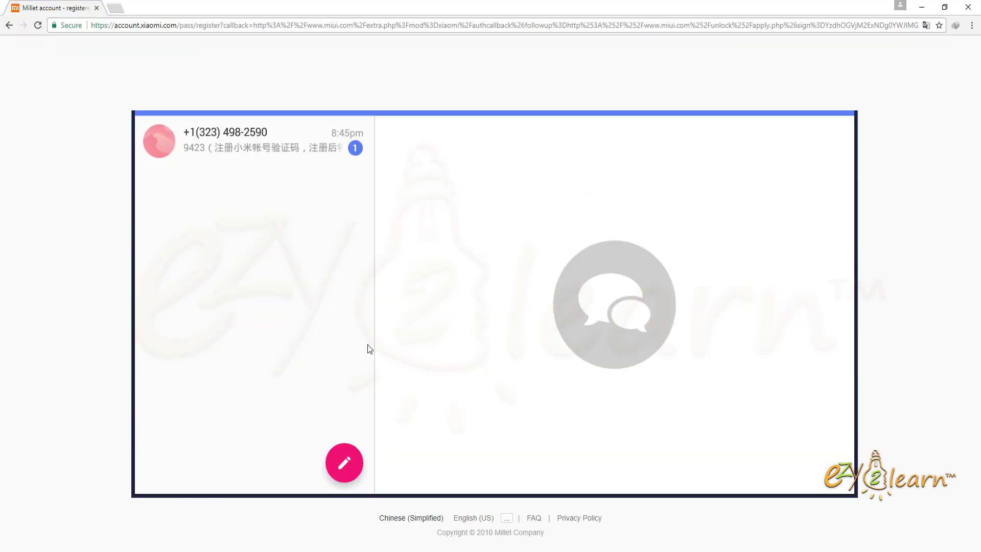
Step: Enter the verification code from the text message to verify the phone
click(268, 151)
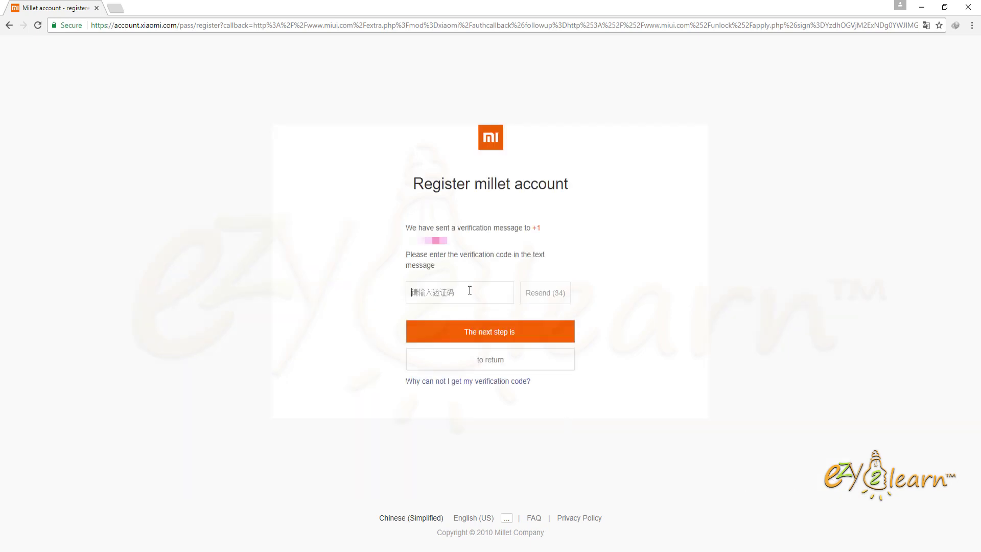
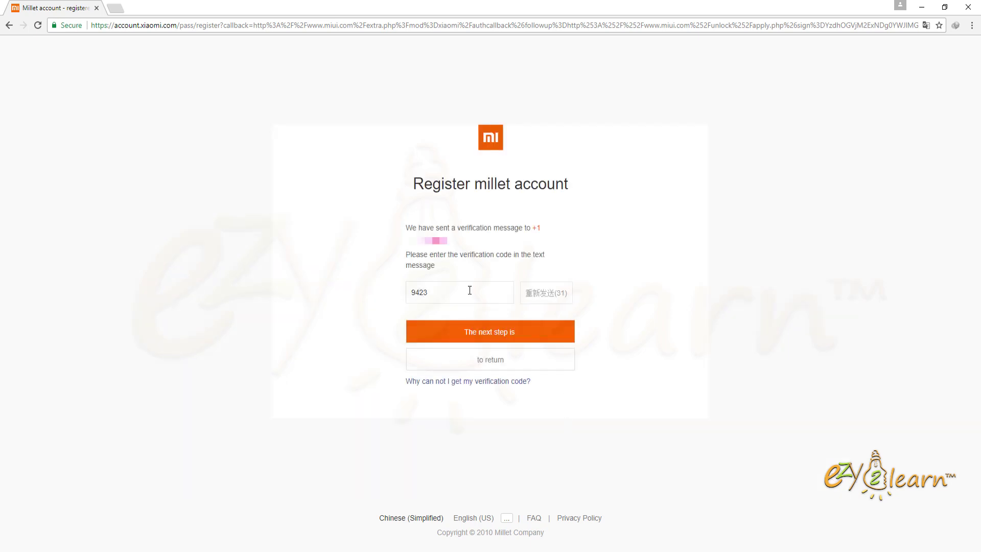
click(479, 331)
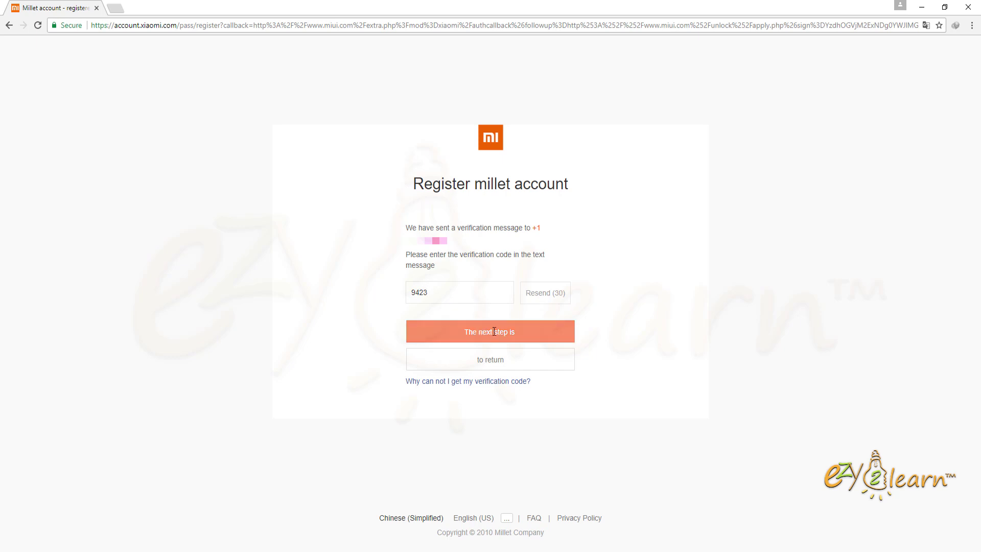
Step: Paste the account password into both password fields and submit the registration
key(ctrl+v)
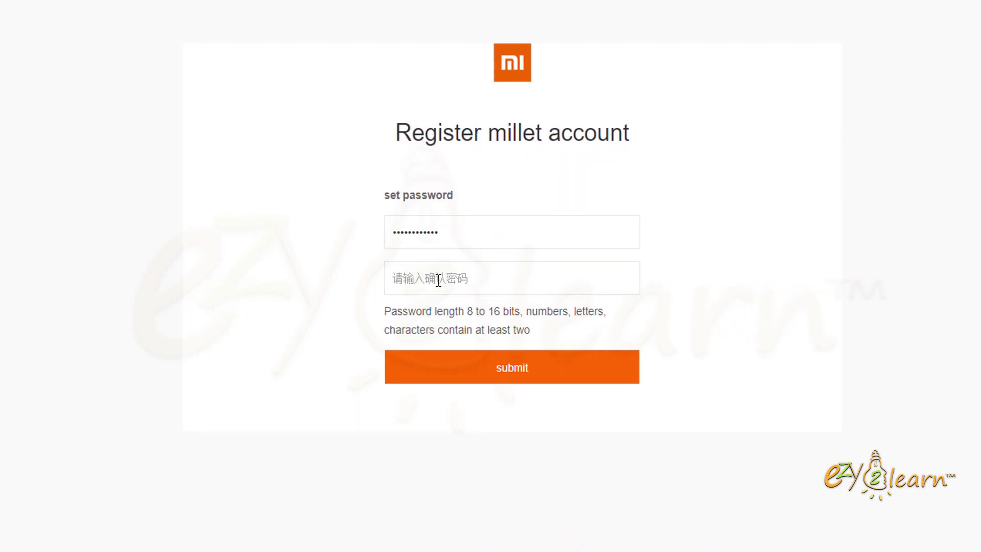
click(440, 304)
key(ctrl+v)
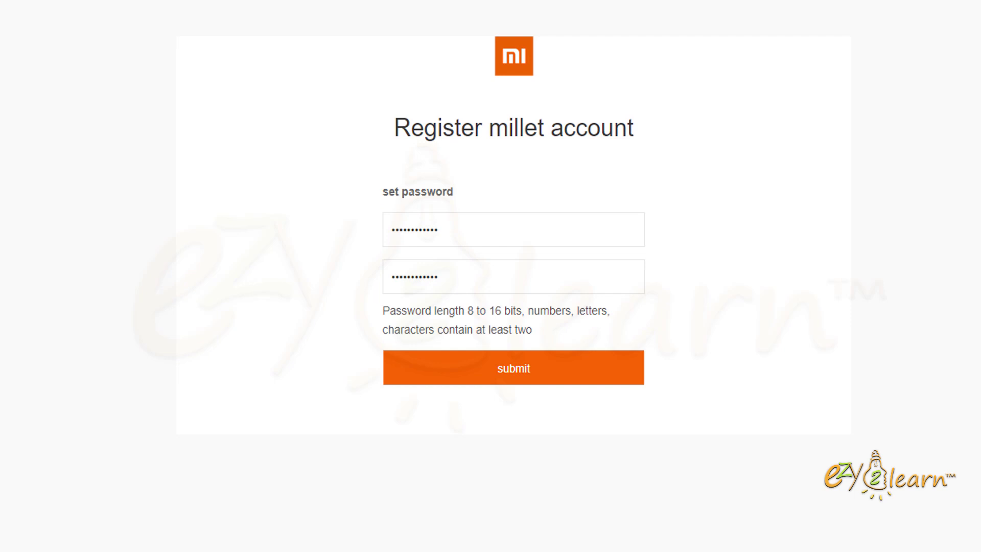
click(513, 370)
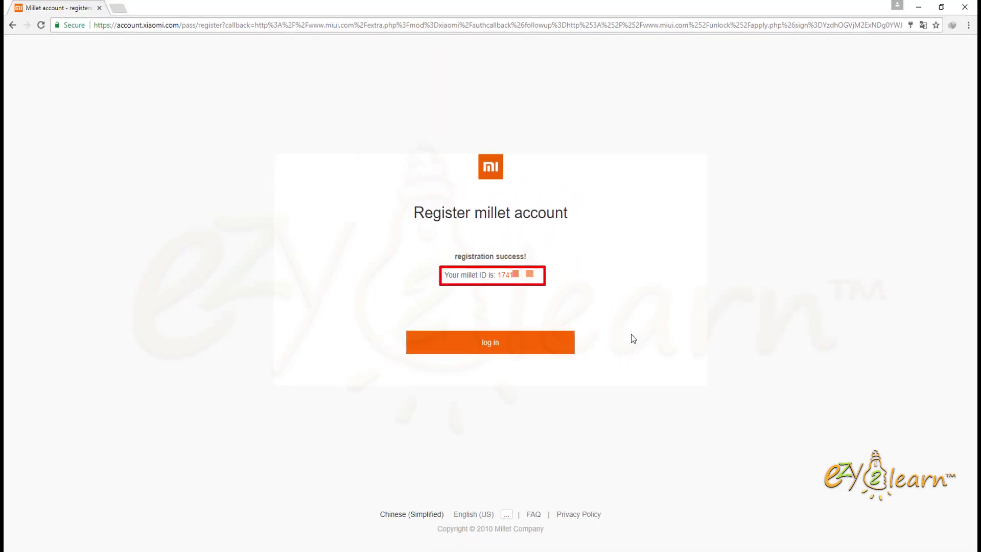
Step: Log in to MIUI Forum and submit a forum nickname to activate the account
click(518, 346)
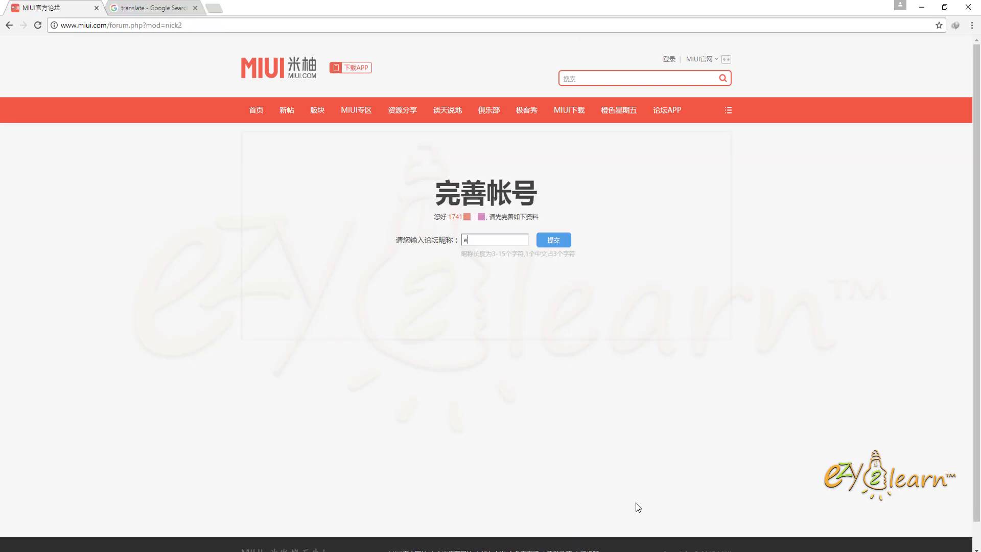
text(zy2learn)
click(561, 242)
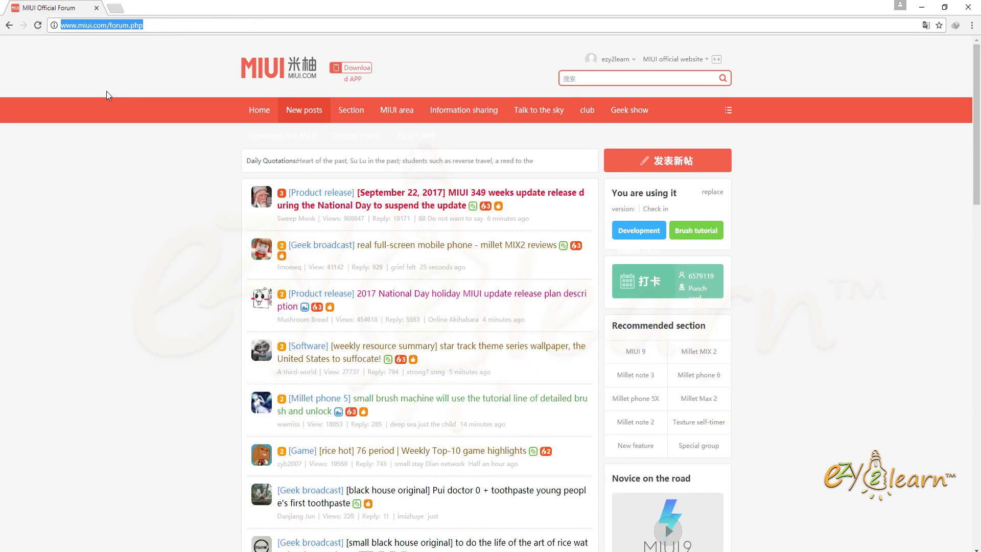
Step: Search Google again for 'miui unlock' and open the Apply for unlocking Mi devices result
text(google.com)
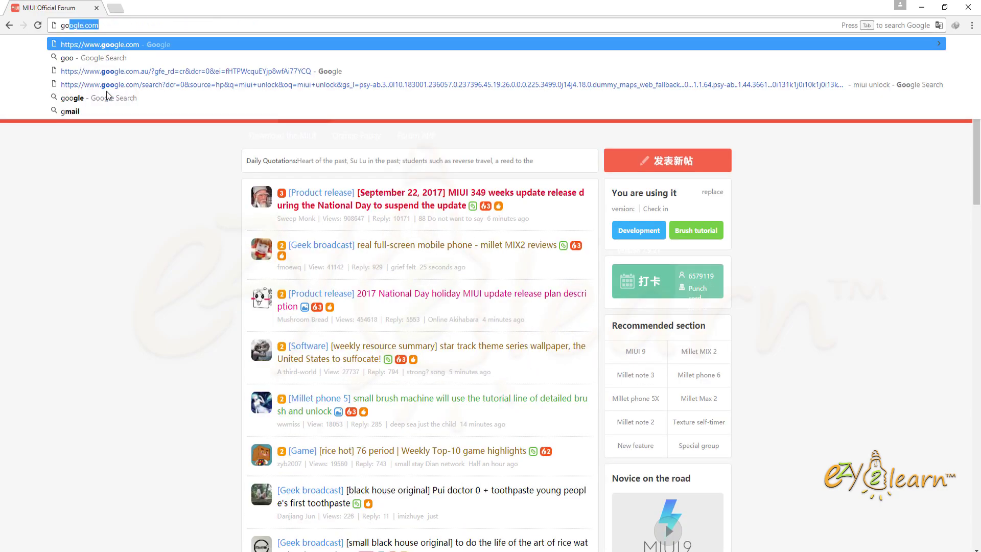
key(Return)
click(384, 215)
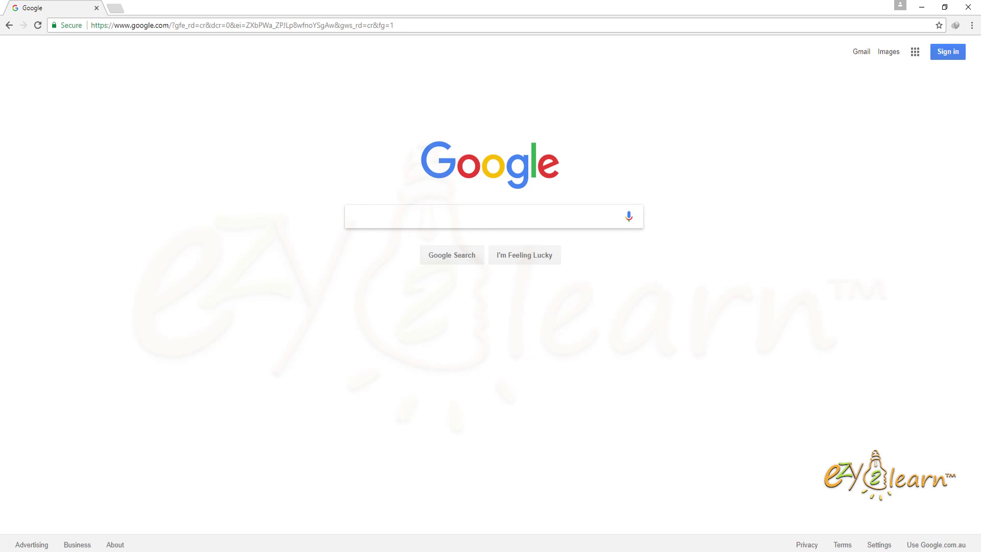
text(miu)
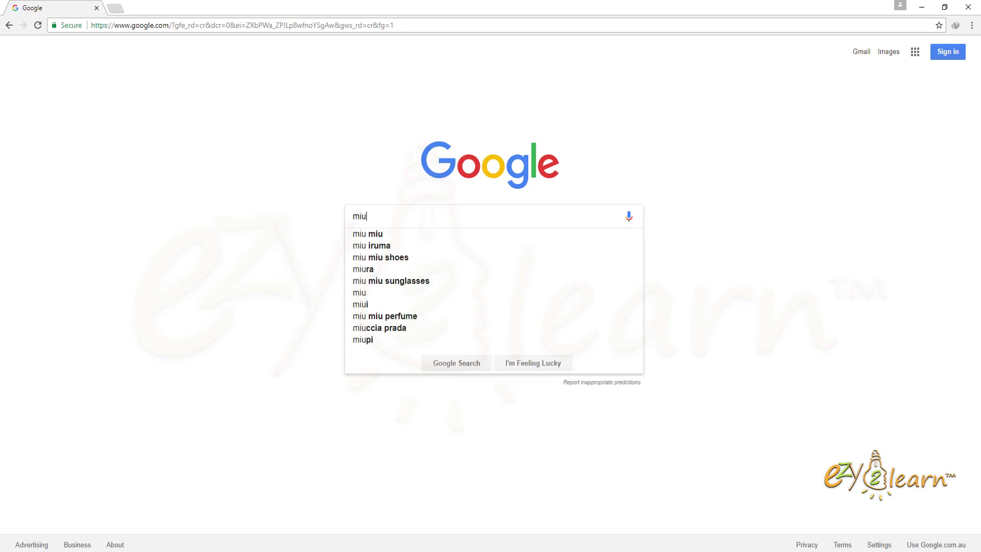
text(i unlock)
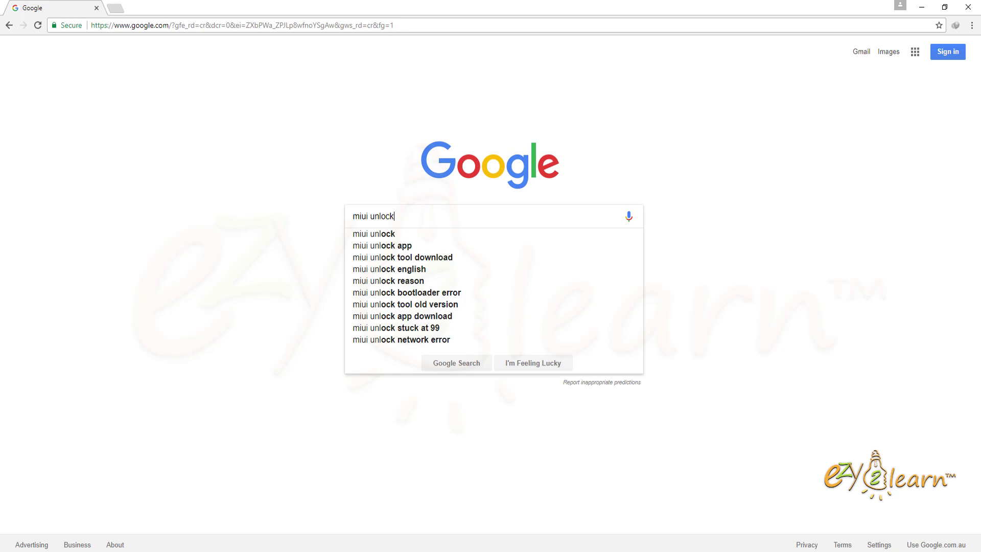
key(Return)
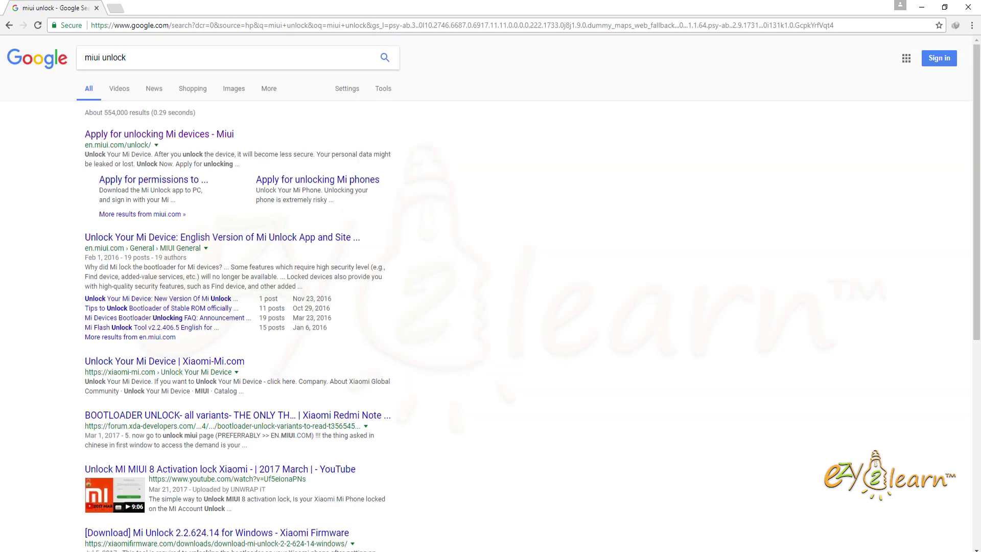
click(172, 138)
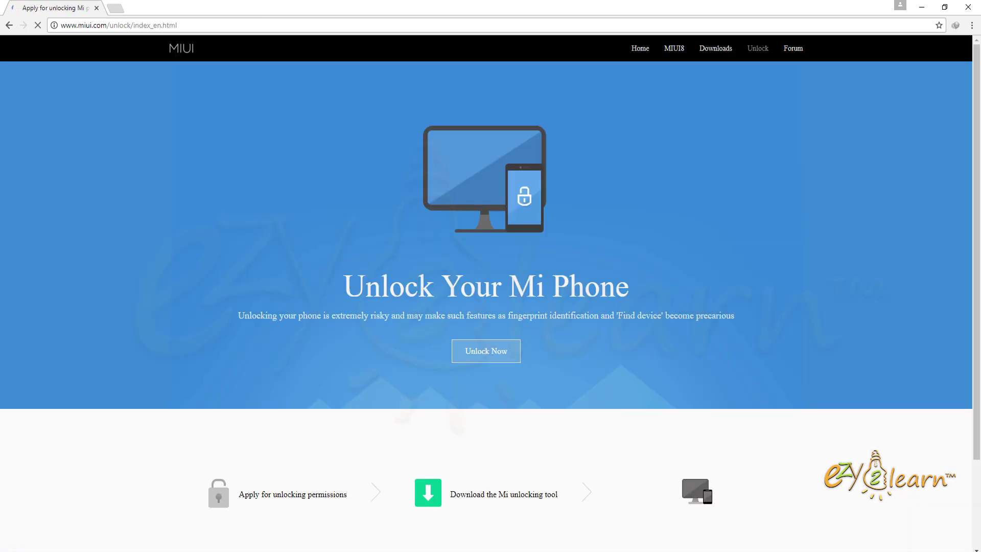
Step: Start the unlock application, enter the applicant name, and choose United States (+1)
click(499, 352)
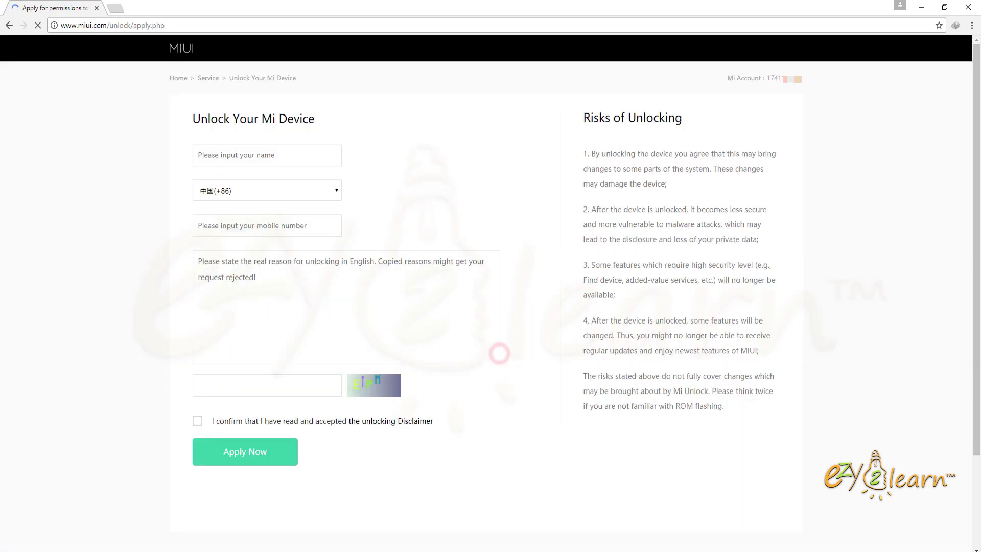
click(257, 148)
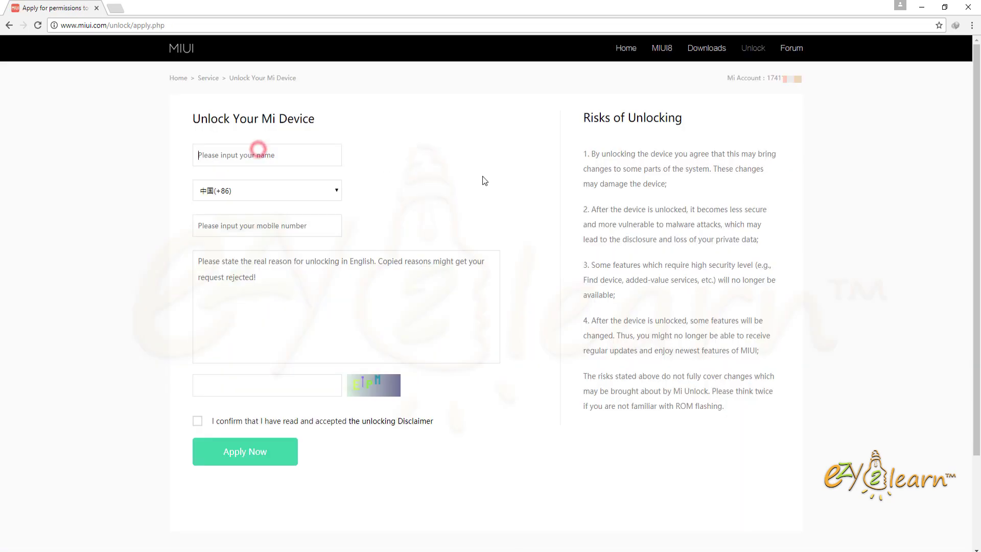
text(ezy2learn)
click(302, 190)
drag(340, 216, 352, 396)
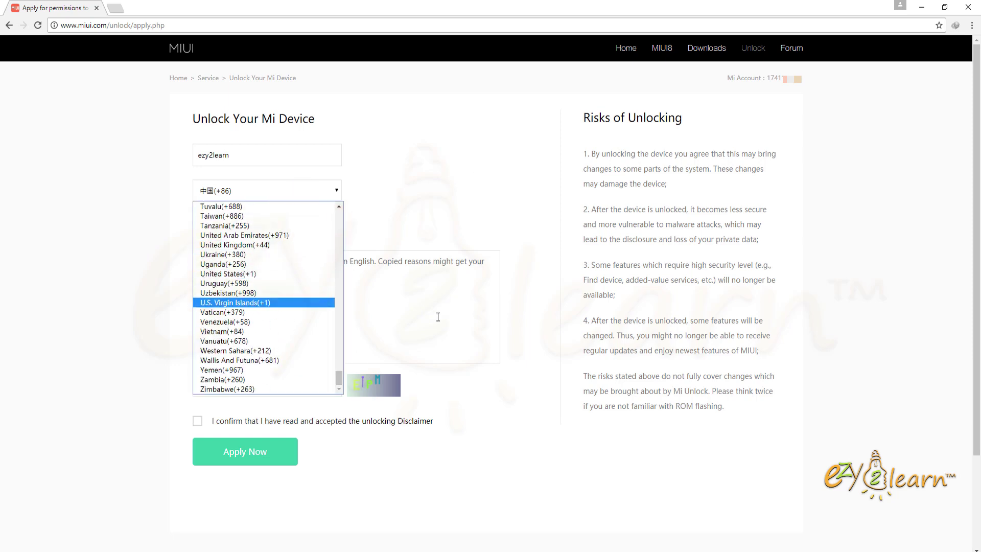
click(255, 274)
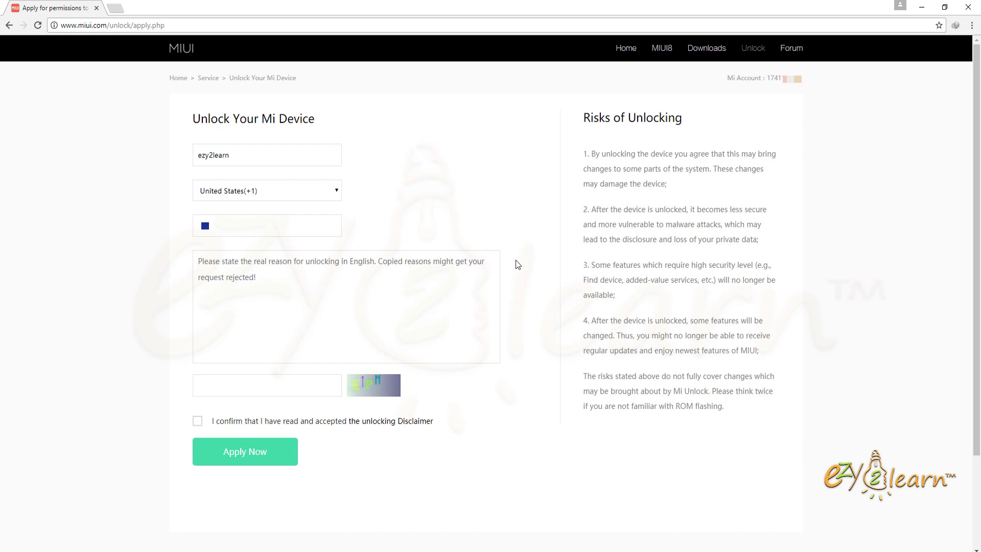
Step: Give installing a custom camera as the unlock reason, accept the disclaimer, fix the name, and submit
click(282, 256)
text(Hel)
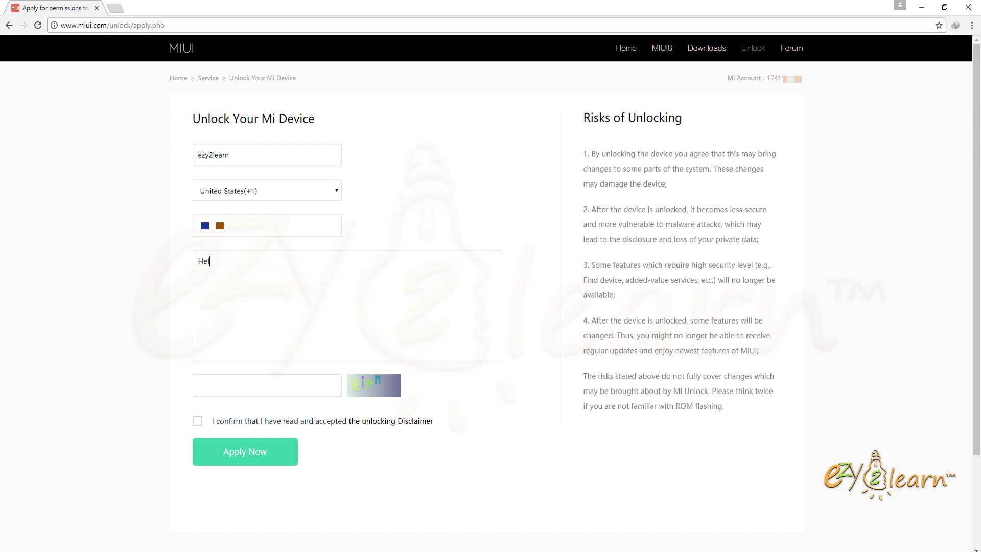
text(lo,)
key(Return)
text(I would like to unlock my phone as I would like to install)
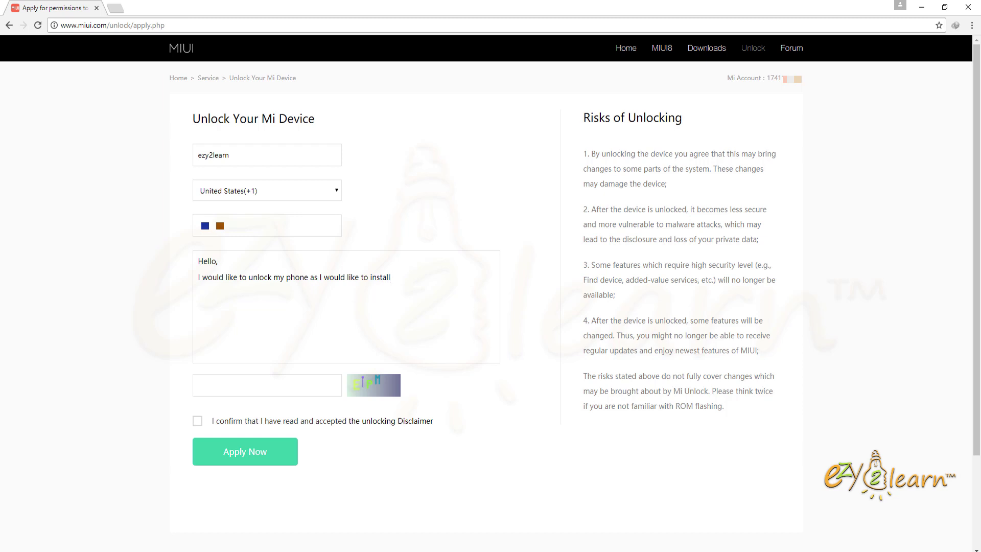
text( custom camera where it requires to be )
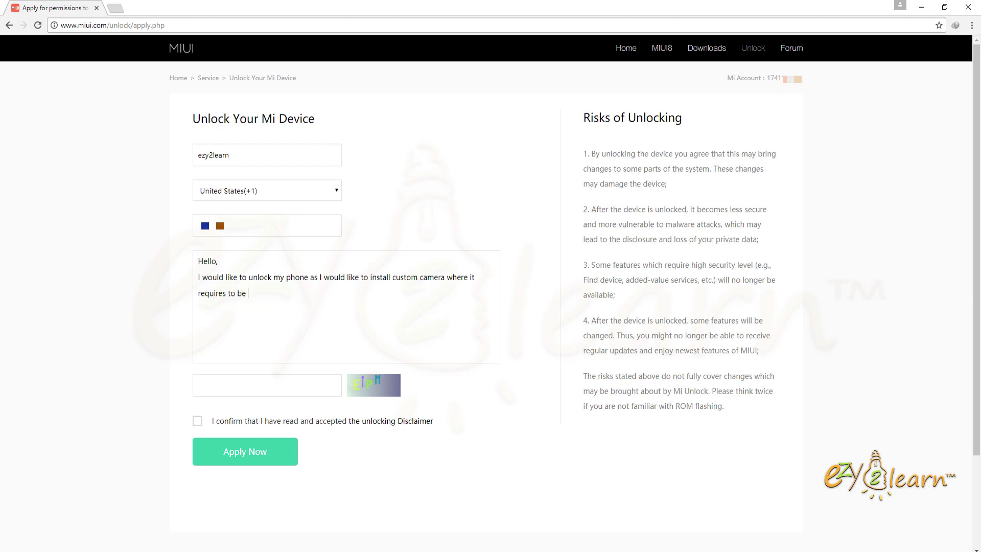
text(installed from )
text(recovery. )
text(Thank you)
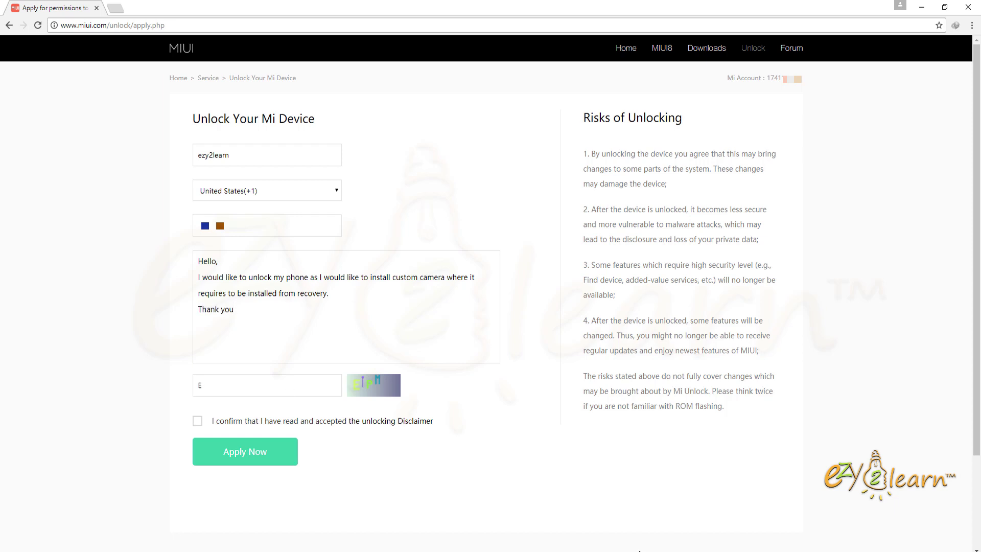
click(227, 417)
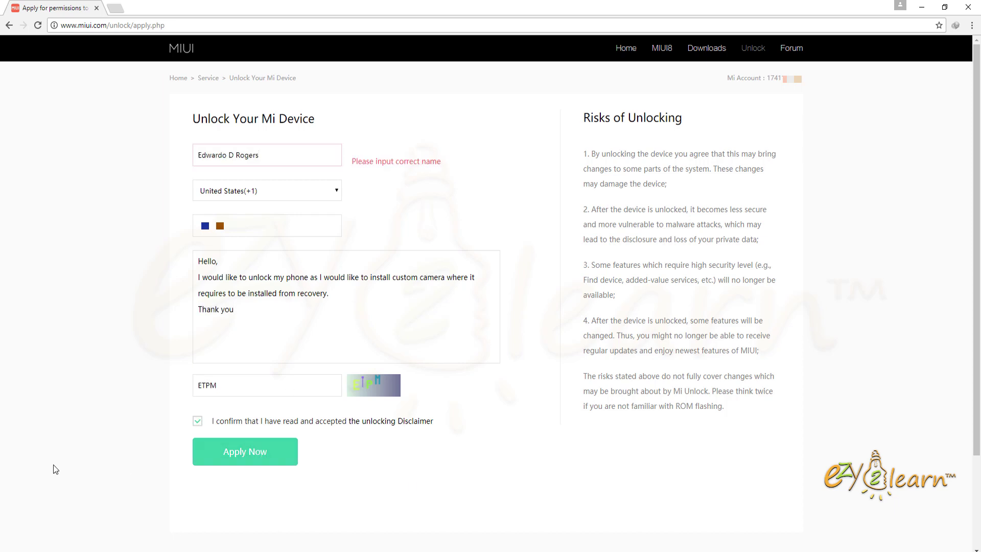
double_click(229, 155)
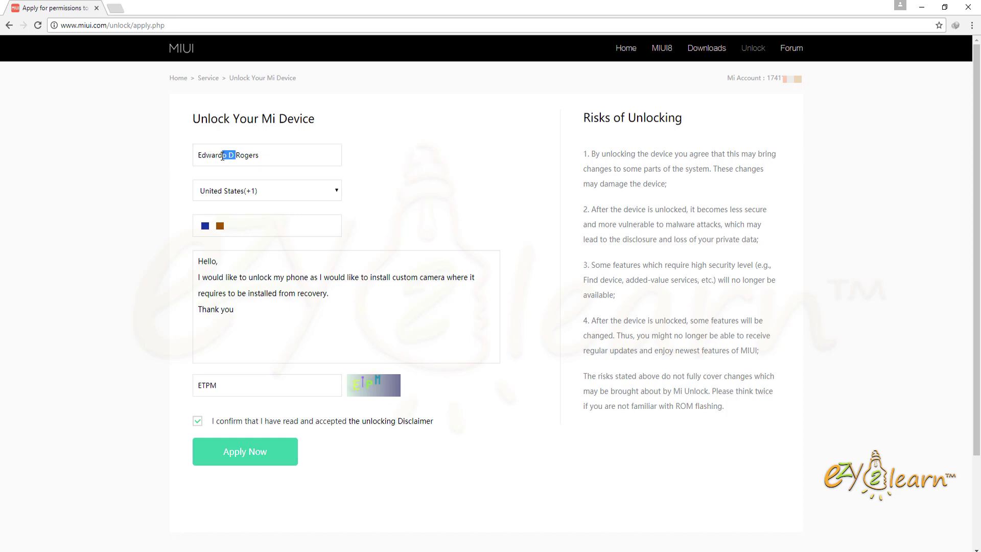
key(BackSpace)
key(BackSpace)
click(244, 451)
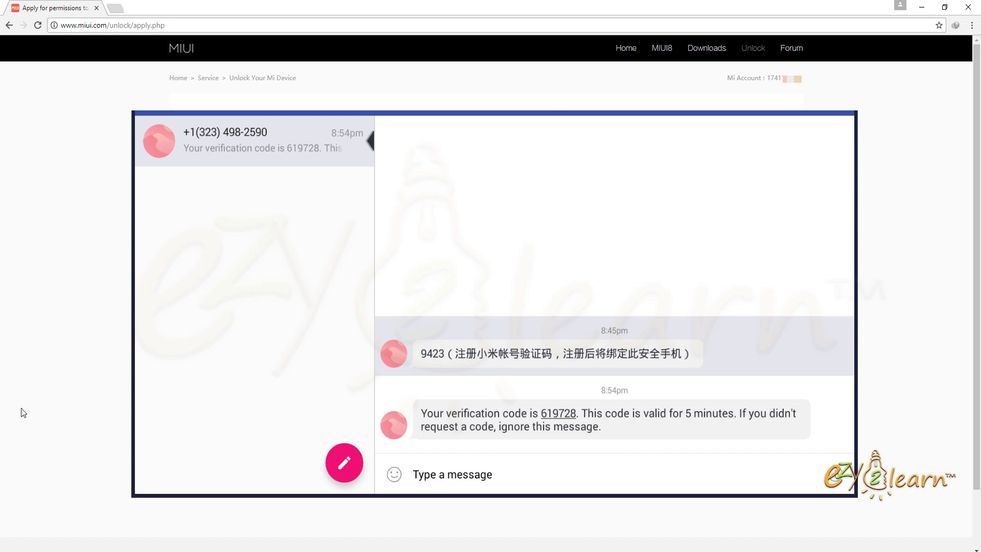
Step: Submit the texted verification code and read the message confirming unlock permission was granted
click(250, 228)
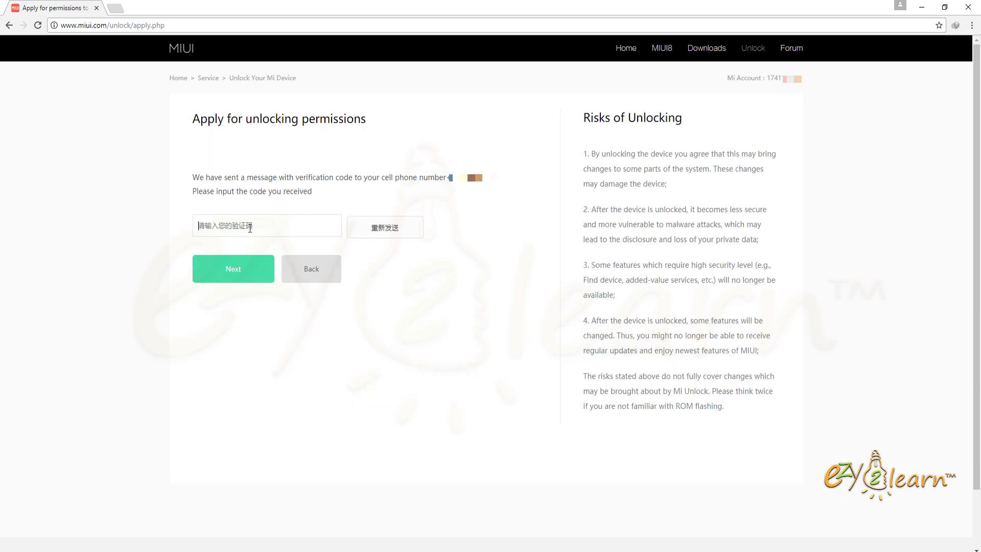
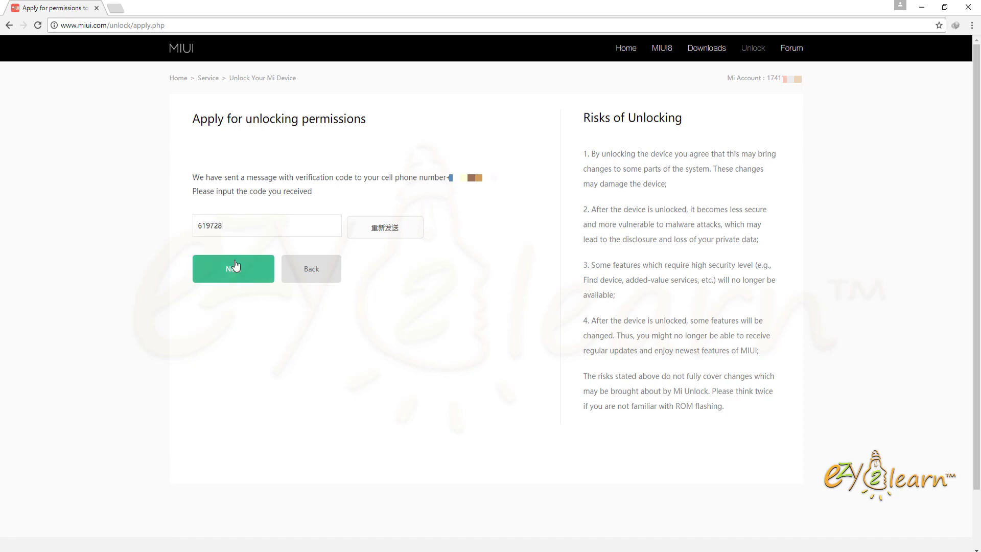
key(Return)
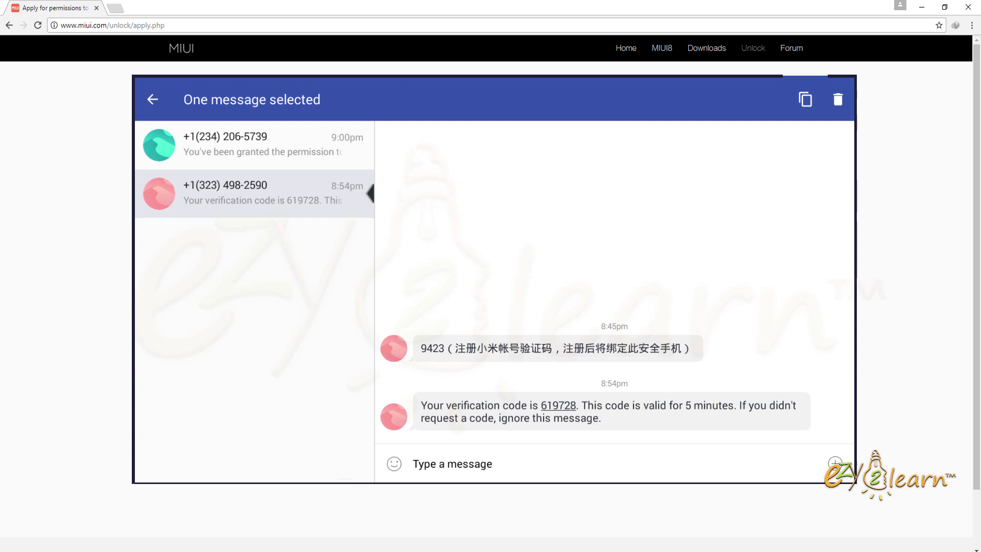
click(243, 154)
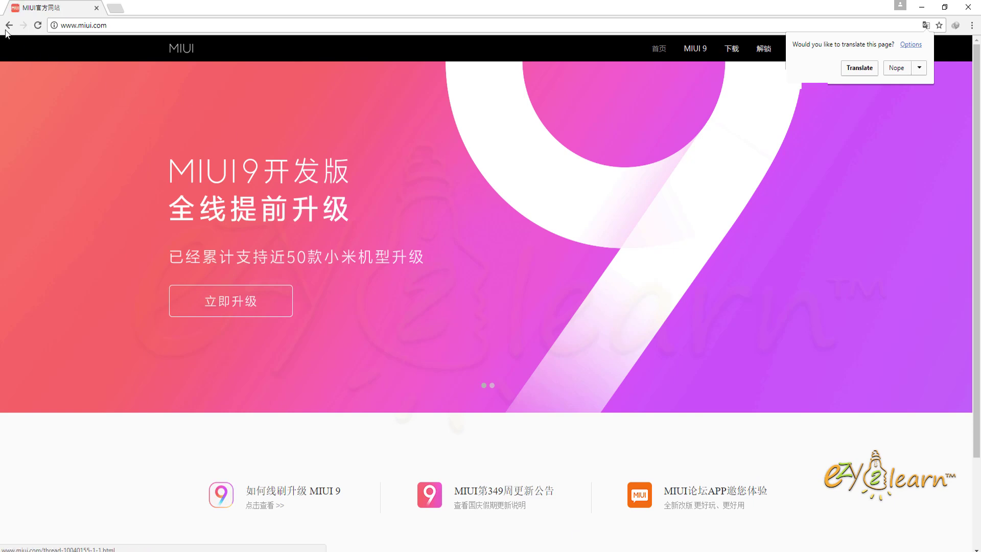
Step: Copy the phrase 'Download the Mi unlocking tool' from the MIUI page
right_click(7, 26)
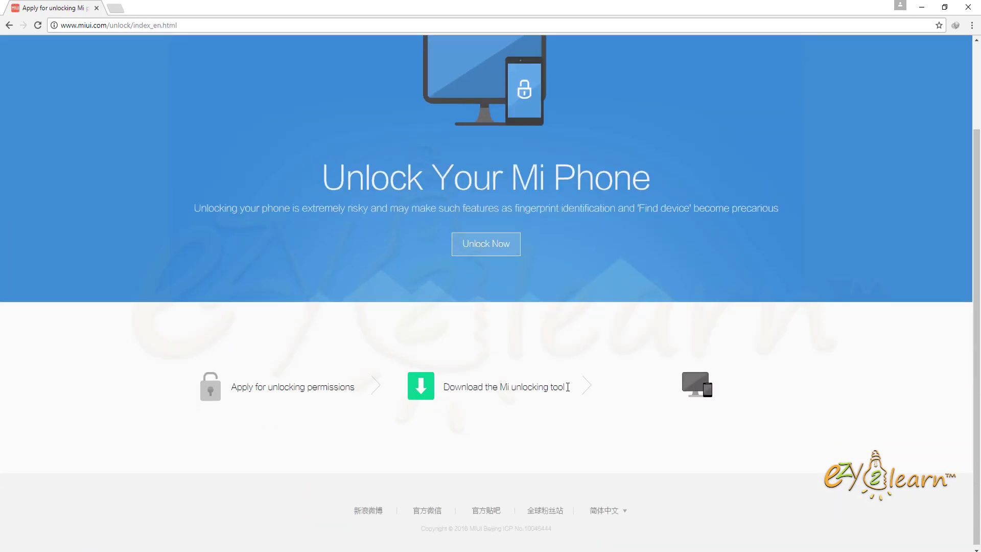
drag(565, 387, 448, 387)
right_click(450, 387)
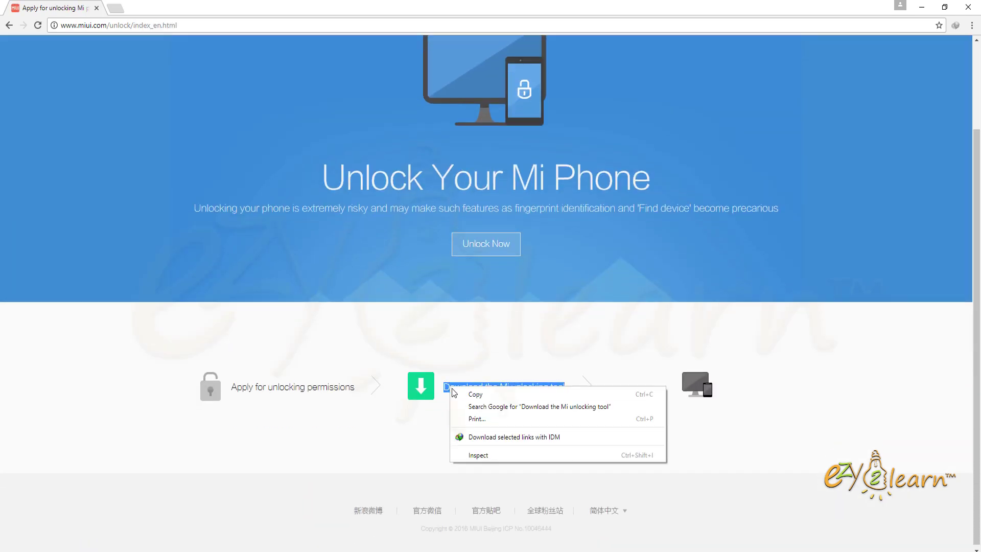
click(497, 394)
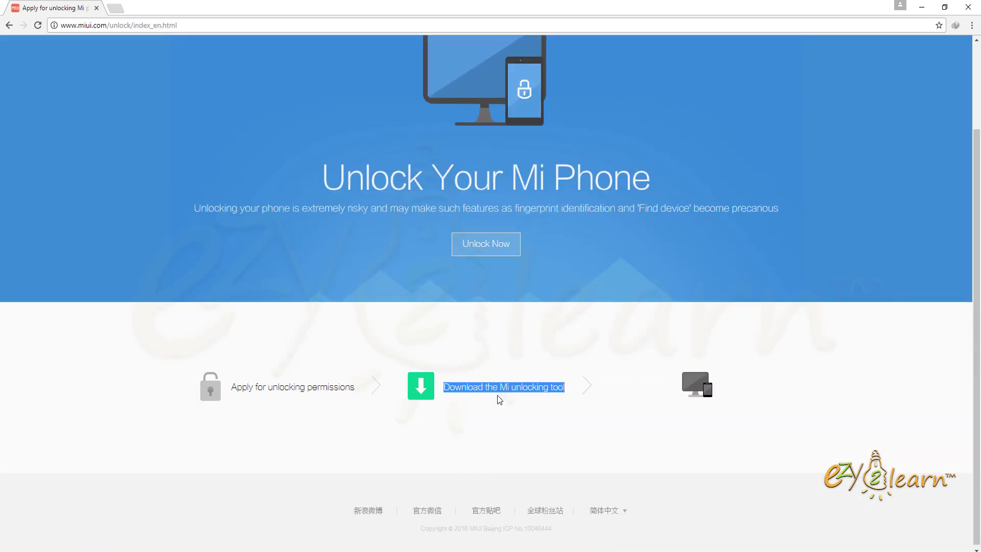
Step: Search Google in a new tab for the pasted 'Download the Mi unlocking tool' phrase
click(115, 8)
text(google.com)
key(Return)
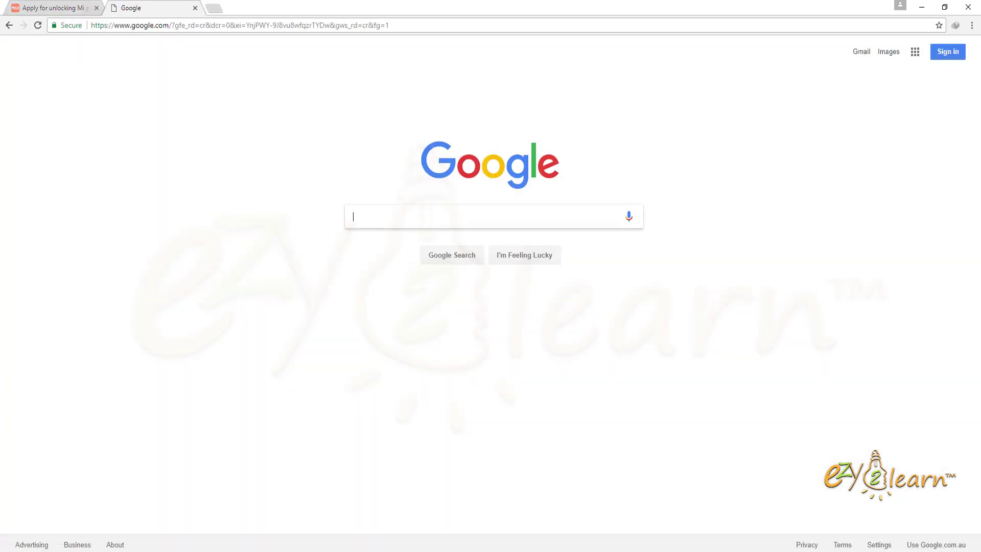
right_click(419, 212)
click(449, 278)
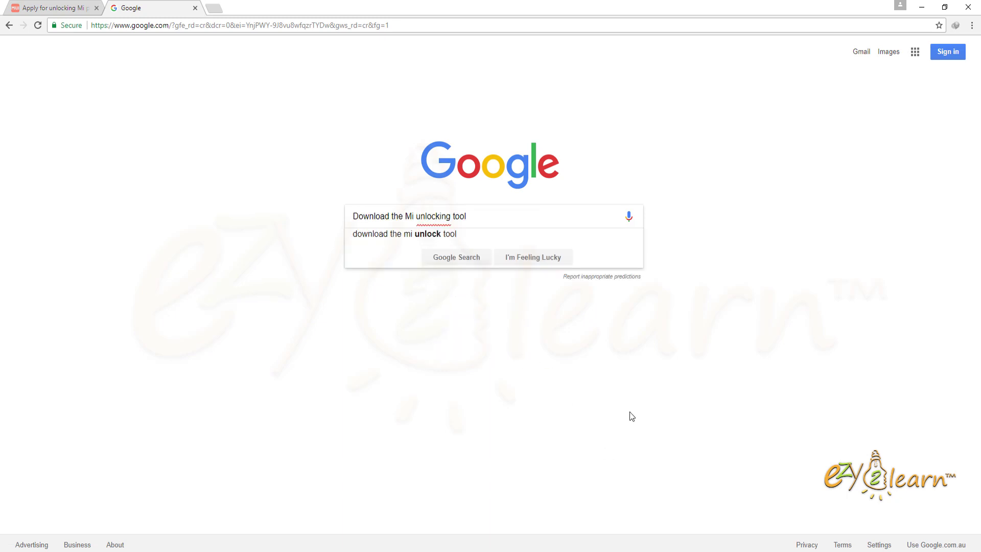
key(Return)
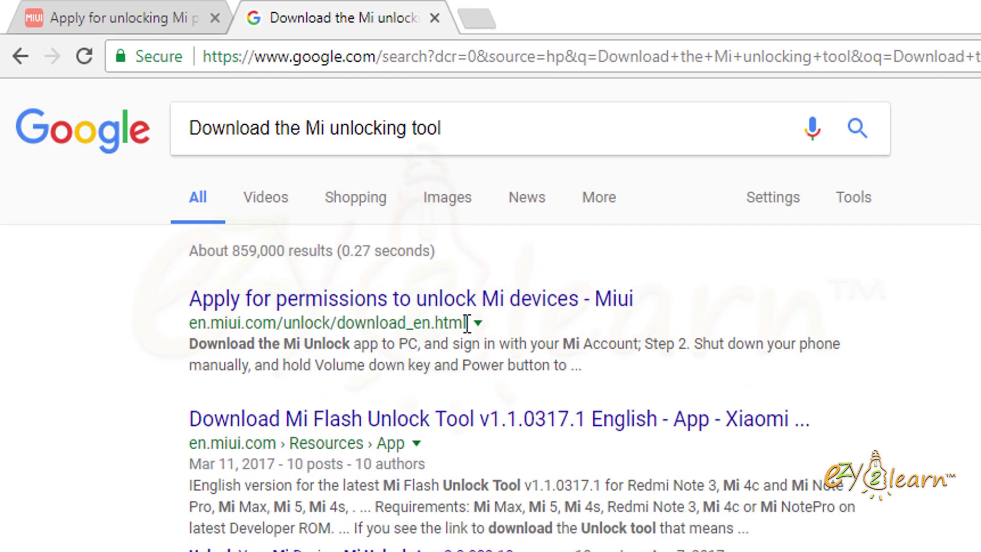
Step: Open the unlock download page and save miflash_unlock-en-2.3.803.10.zip to the Desktop with IDM
click(467, 302)
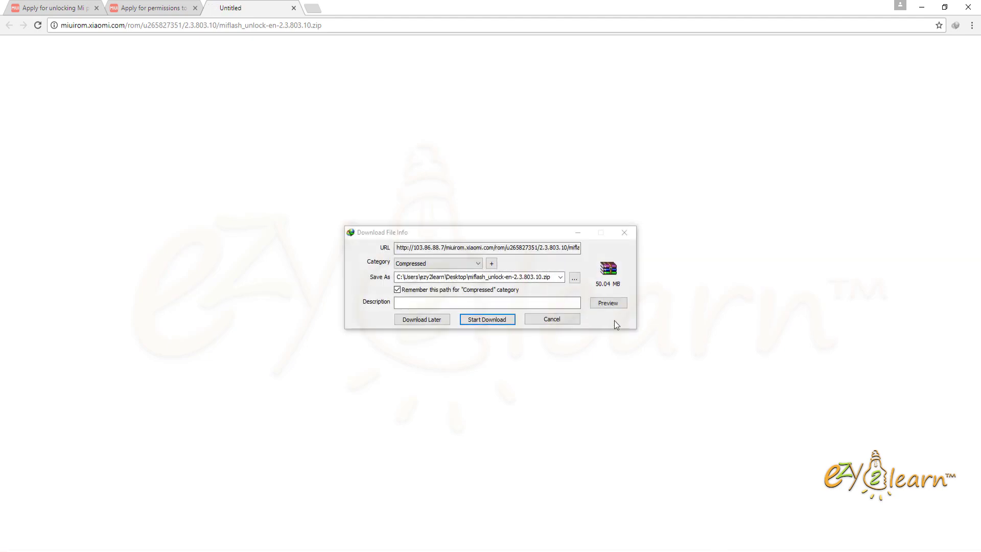
click(574, 278)
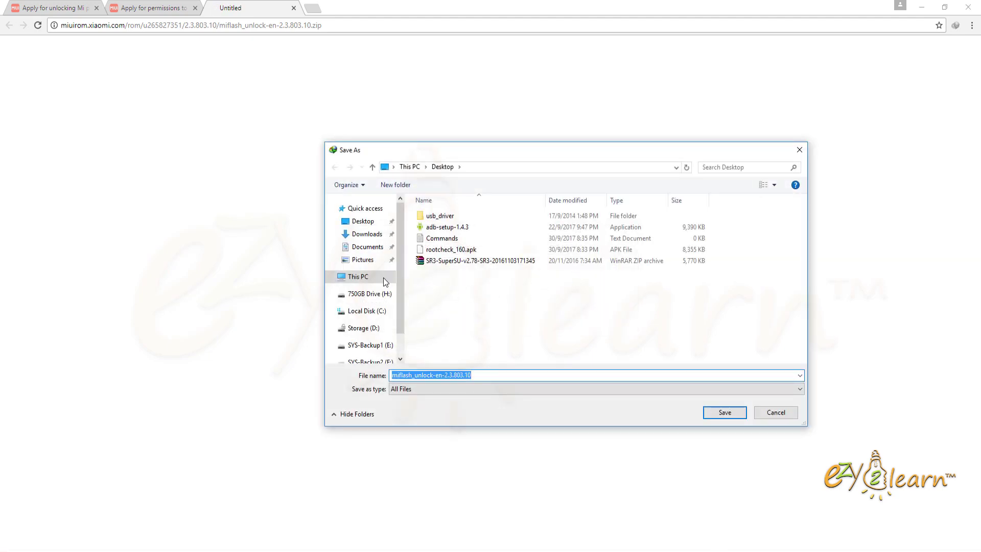
click(725, 412)
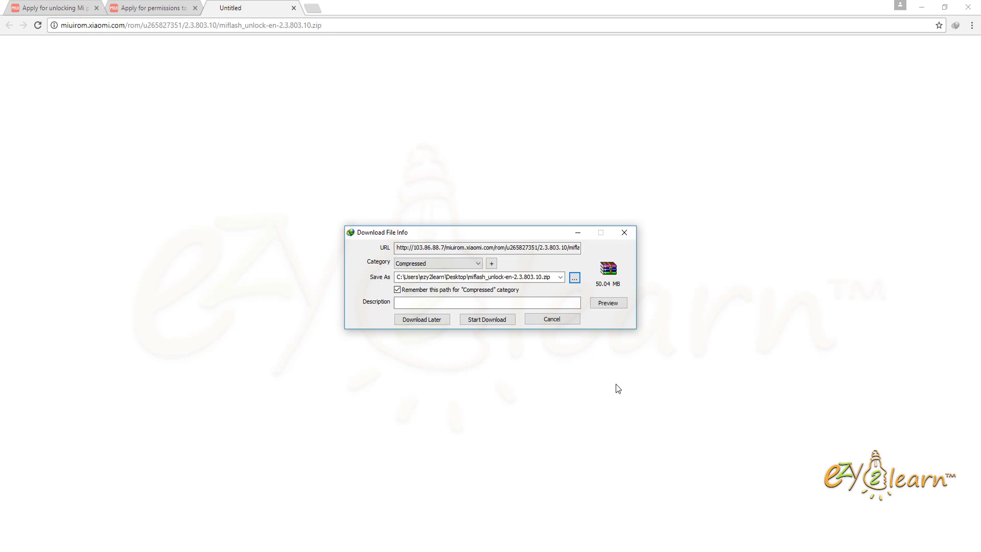
click(484, 321)
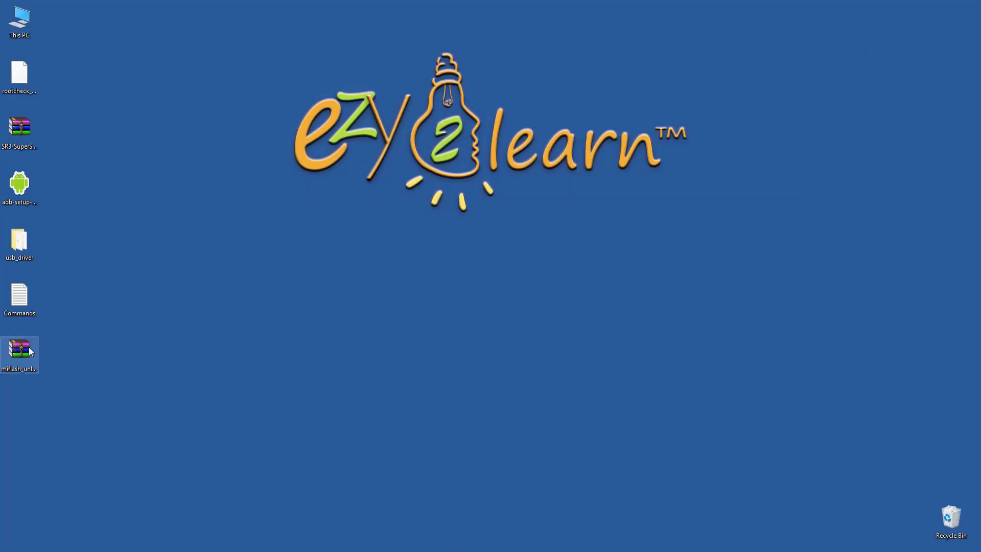
click(30, 352)
Step: Extract the miflash archive to its default folder and select the miflash_unlock application inside
right_click(30, 351)
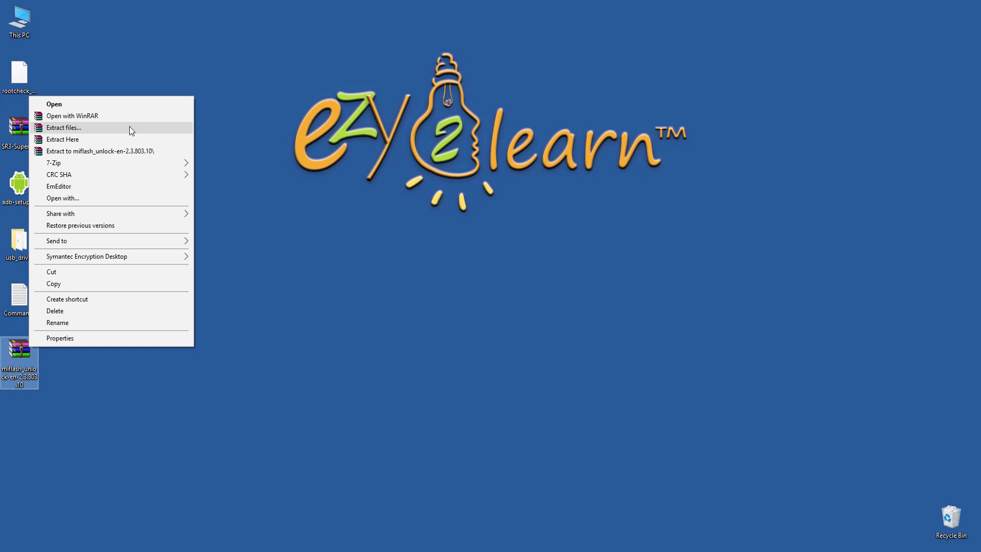
click(153, 131)
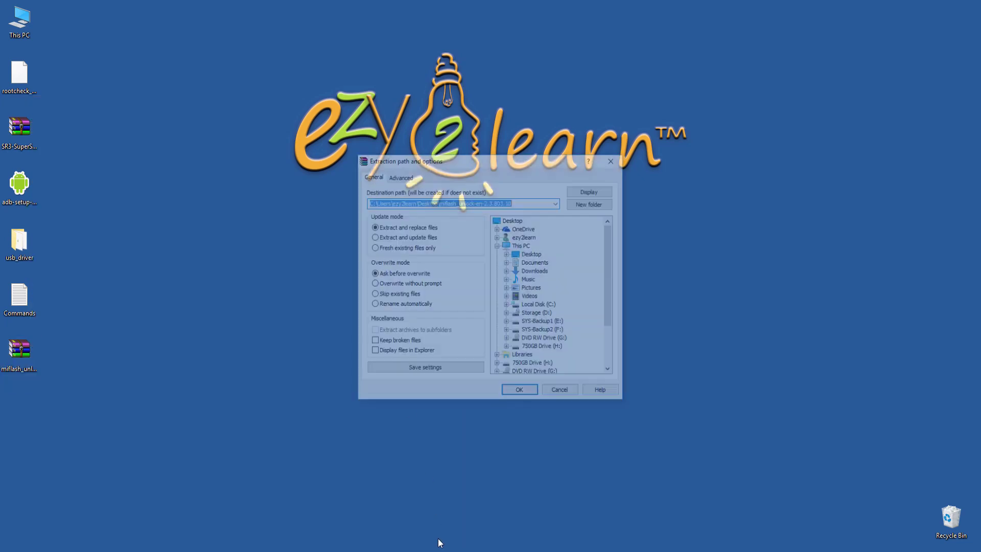
click(518, 393)
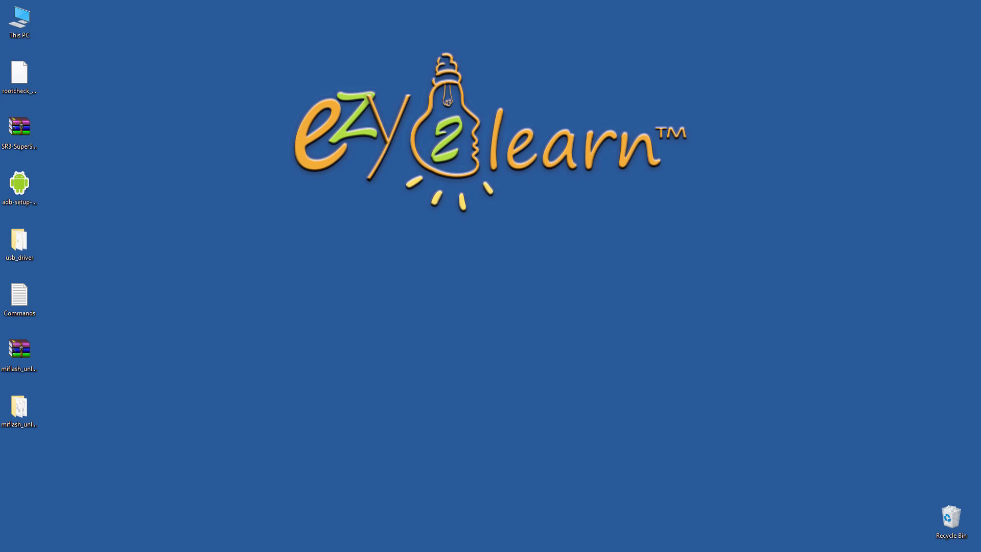
double_click(23, 408)
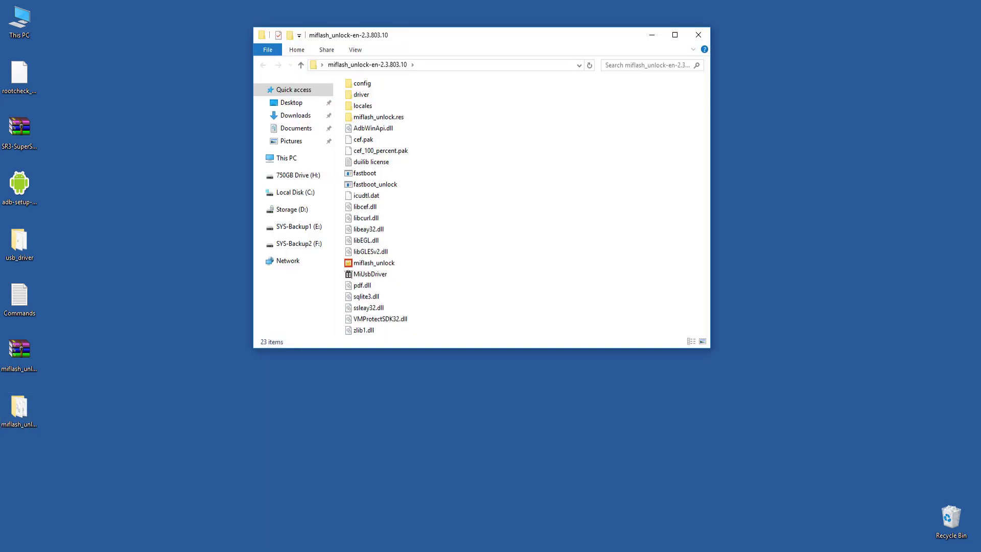
click(380, 264)
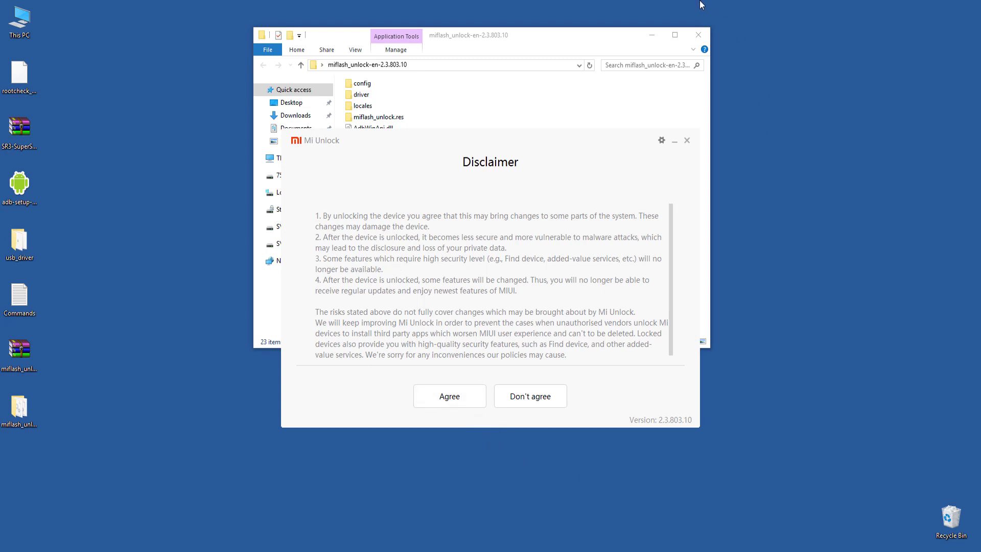
Step: Accept the Mi Unlock disclaimer and sign in with the +1 phone number and account password
click(654, 31)
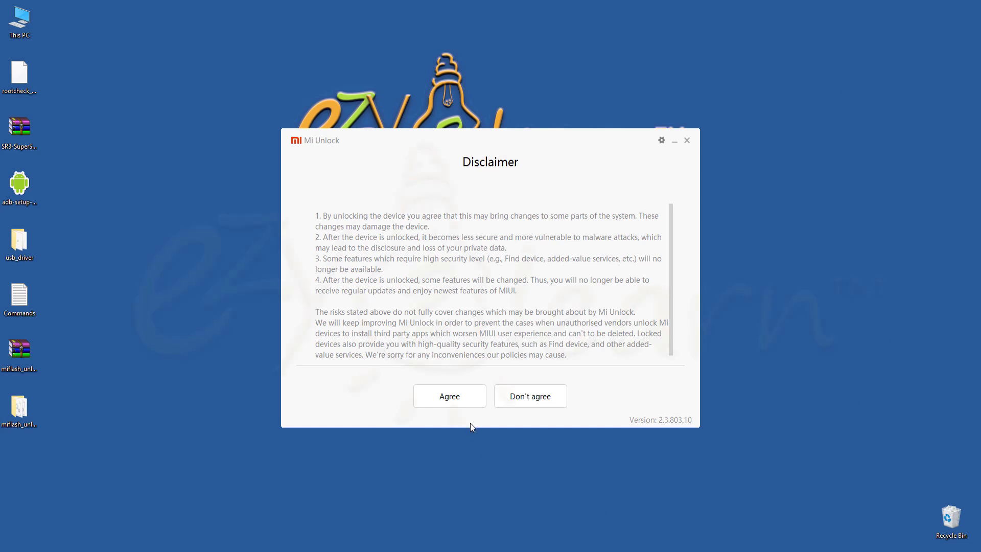
click(466, 399)
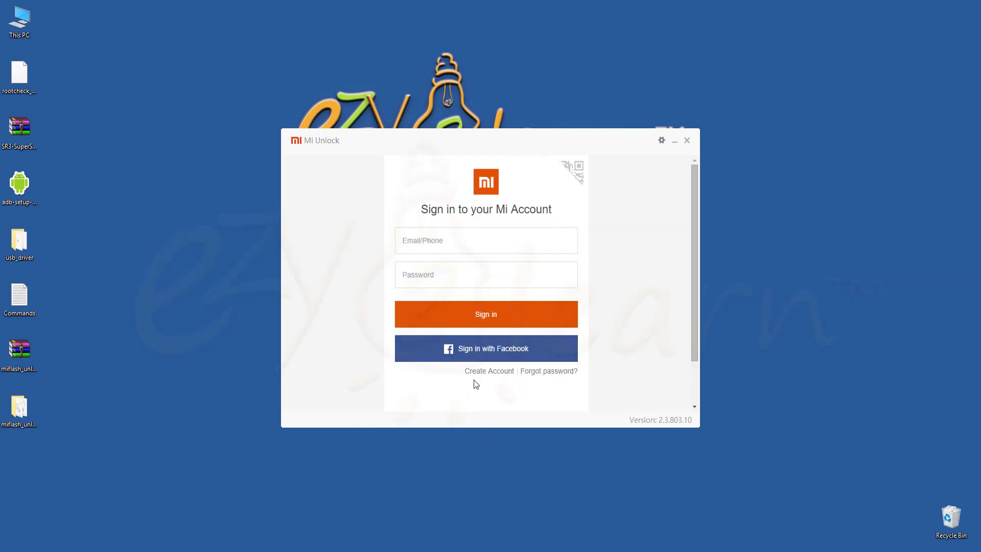
text(+1)
key(ctrl+v)
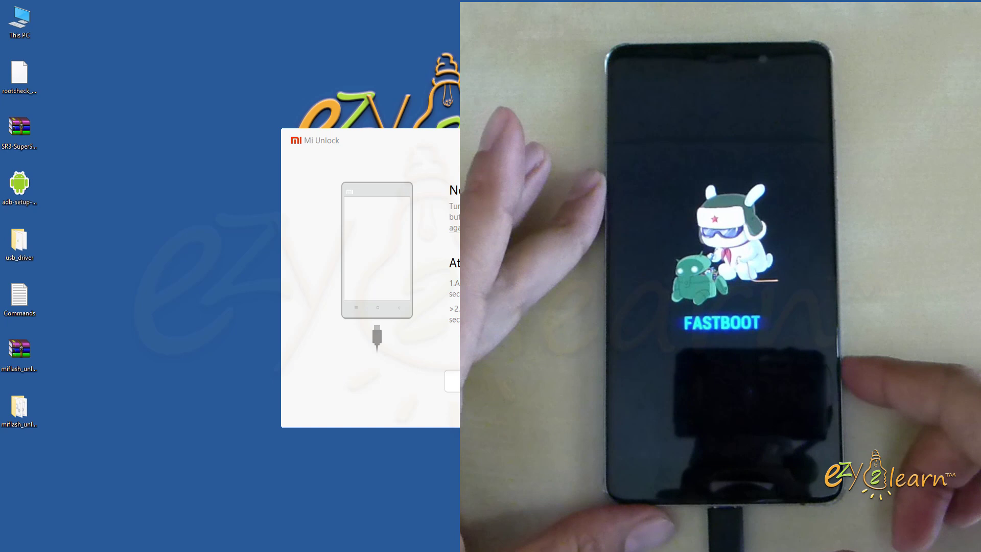
Step: Bring up the Win+X power-user menu to reach Device Manager
key(super+x)
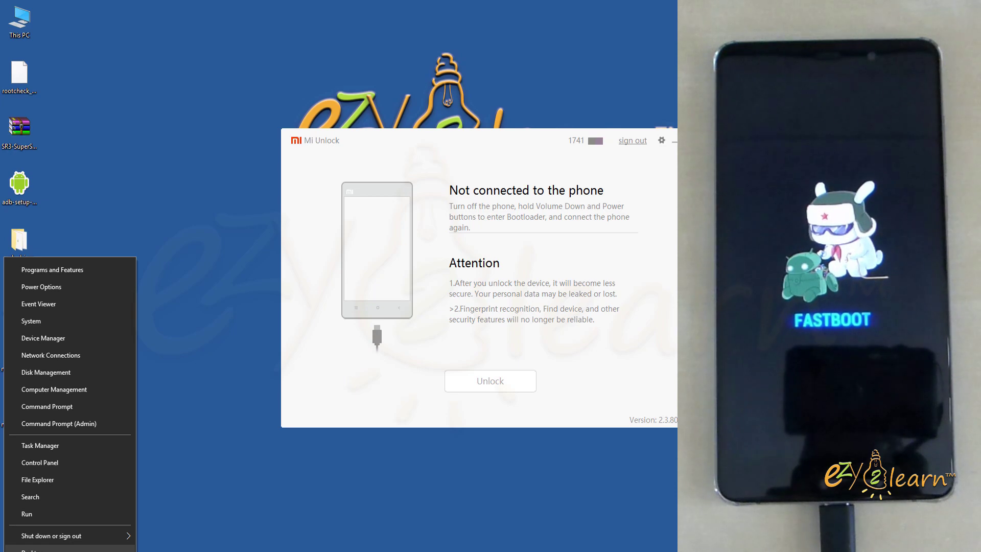
Step: Open Device Manager and start a manual driver update for the unrecognised Android device
click(72, 341)
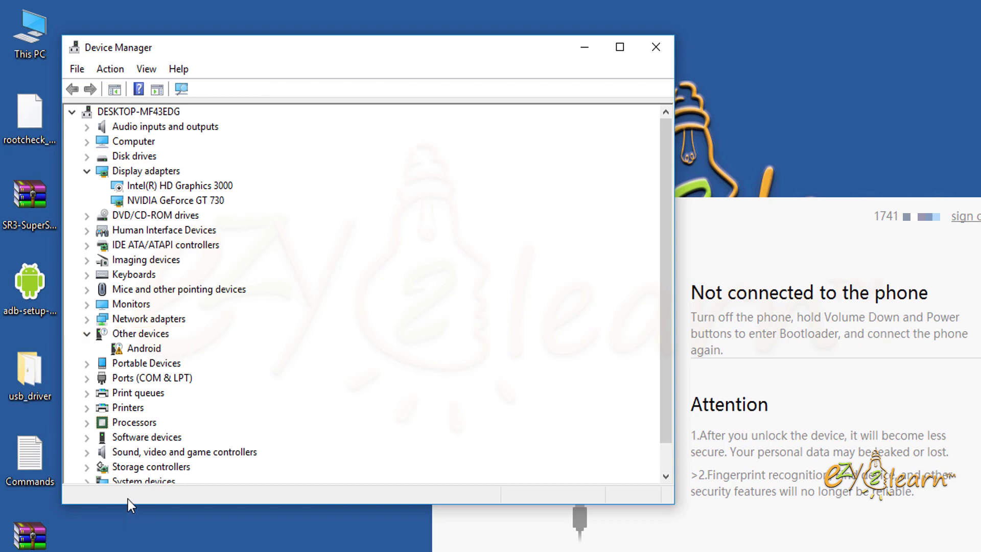
click(143, 349)
right_click(148, 349)
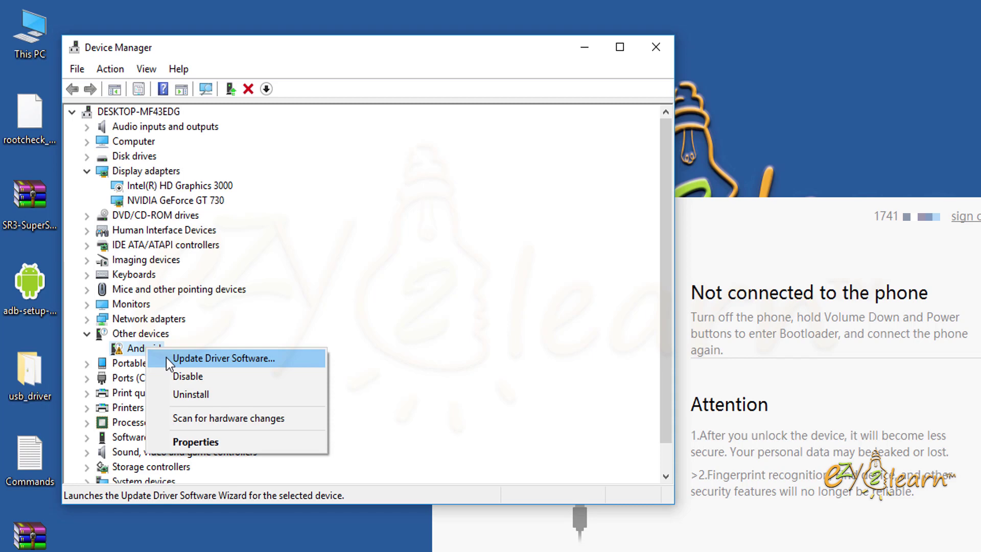
click(166, 357)
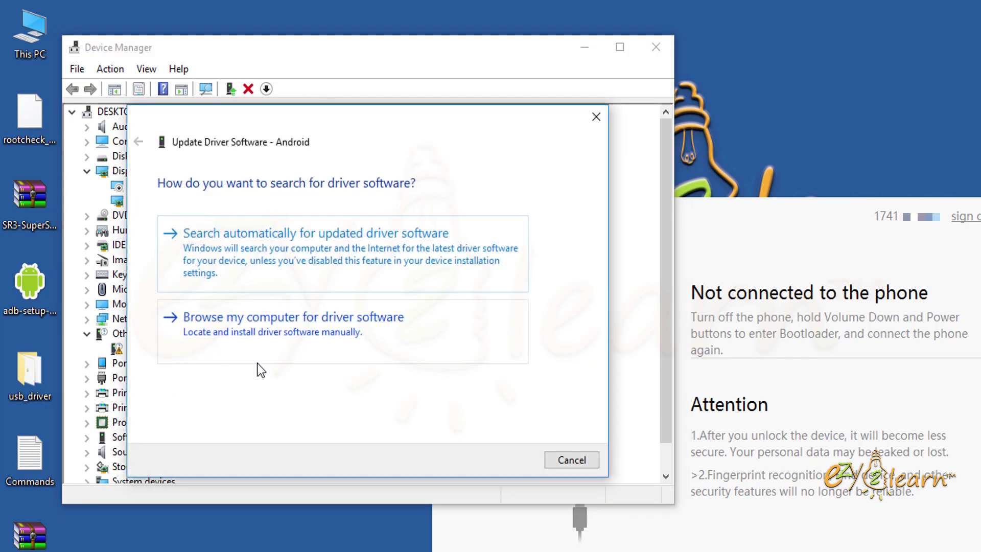
click(288, 318)
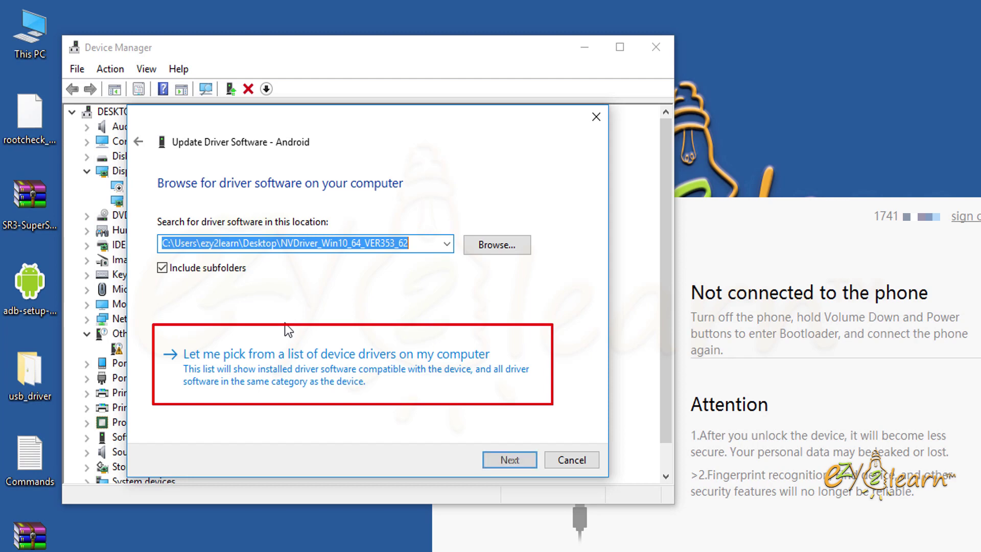
click(309, 357)
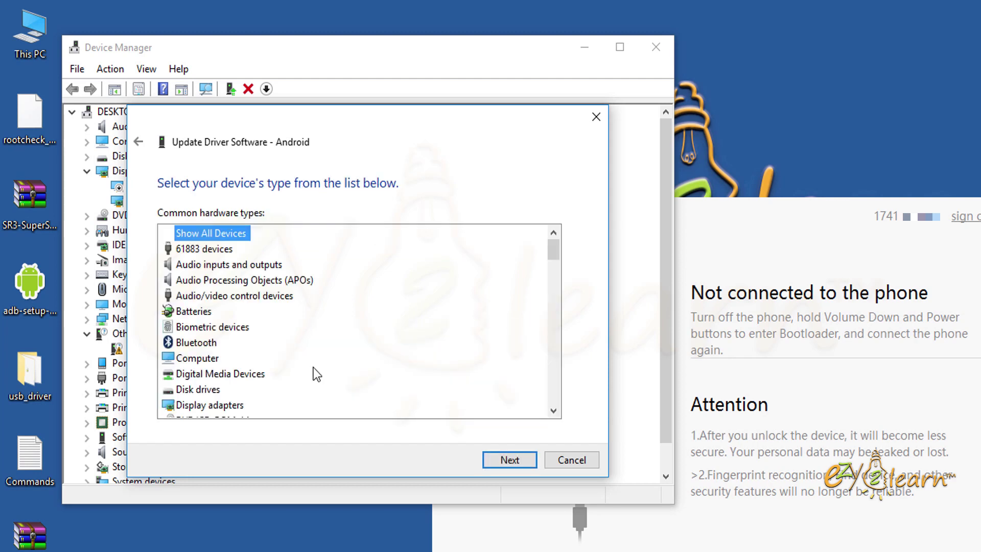
click(521, 463)
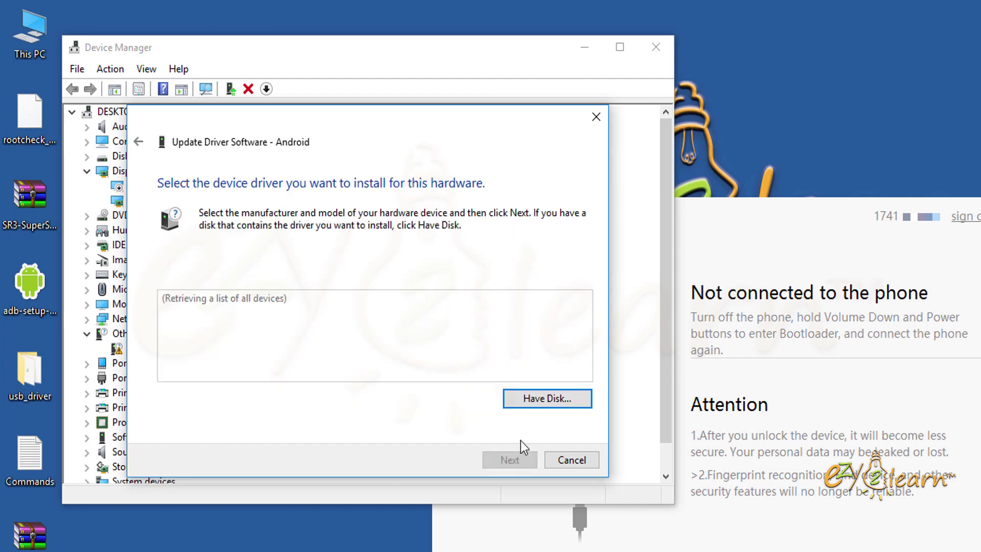
Step: Install the Android ADB Interface driver from Desktop\usb_driver\android_winusb.inf, accepting the unverified-driver warnings
click(557, 397)
click(490, 374)
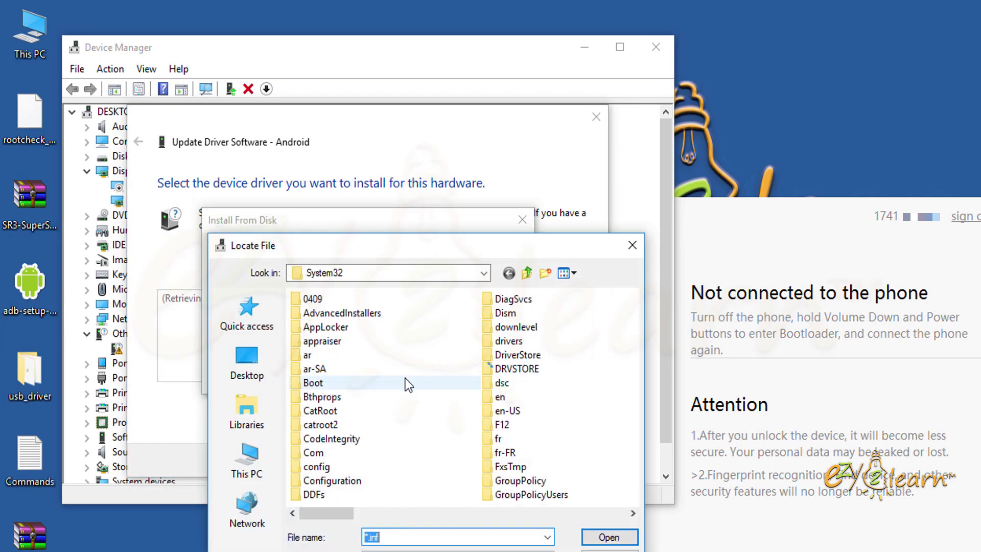
click(262, 360)
scroll(471, 482, down, 5)
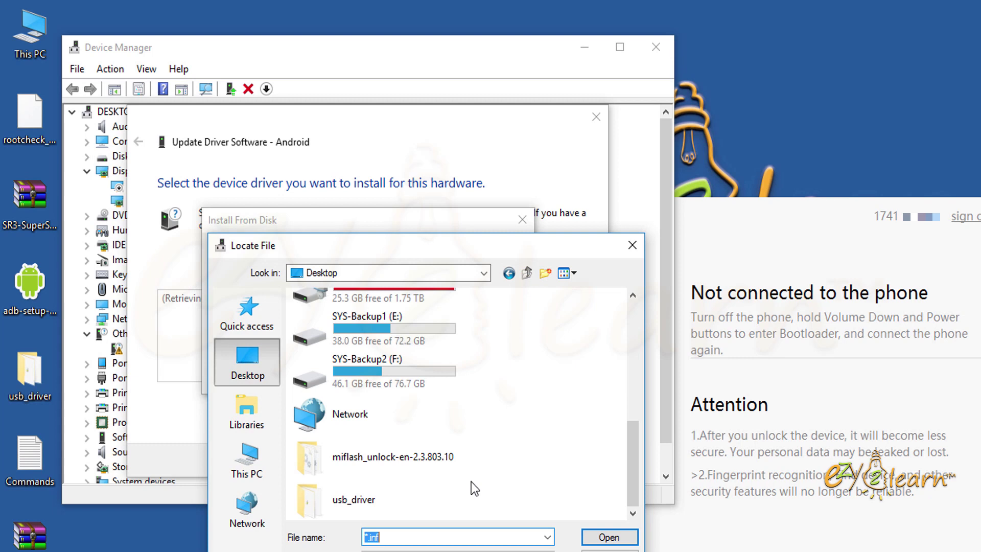
double_click(378, 497)
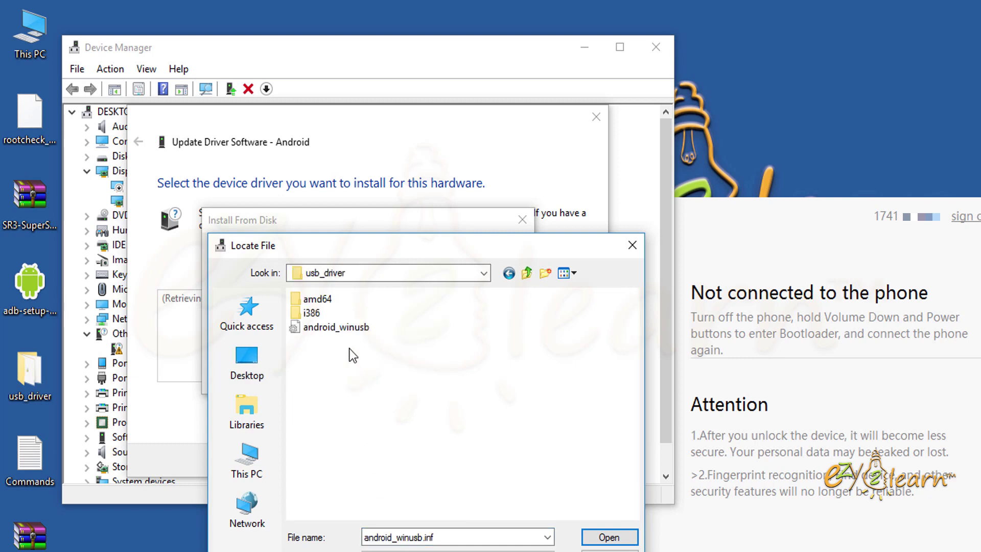
double_click(347, 327)
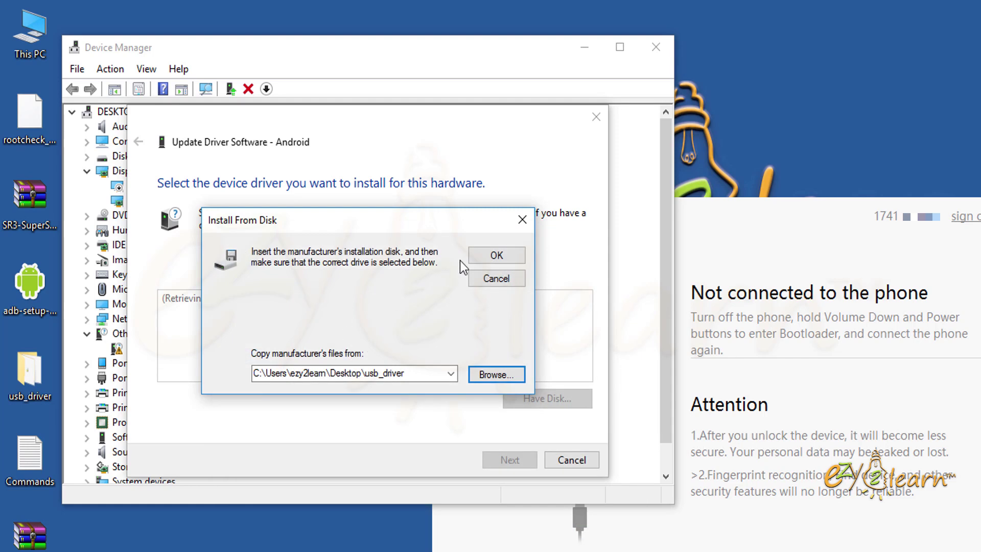
click(492, 256)
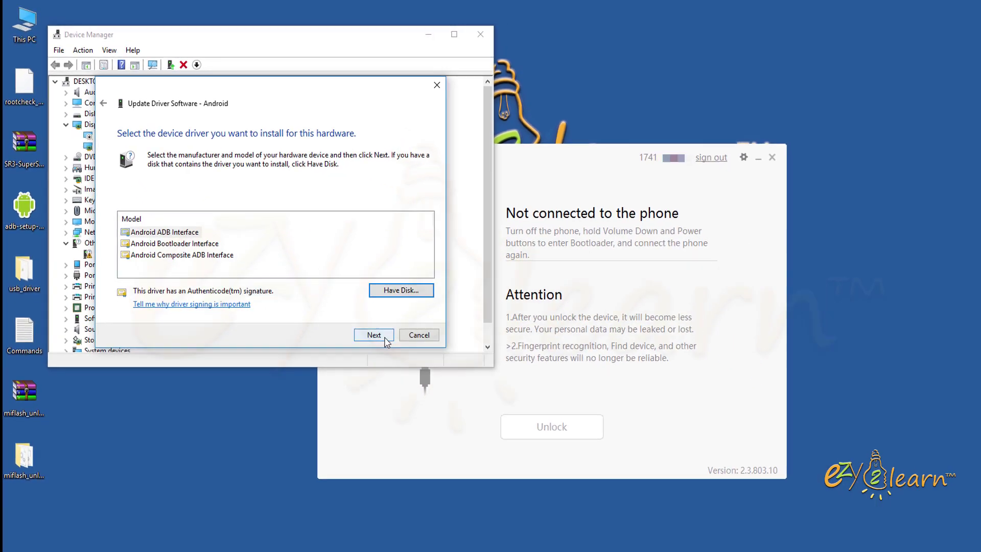
click(510, 460)
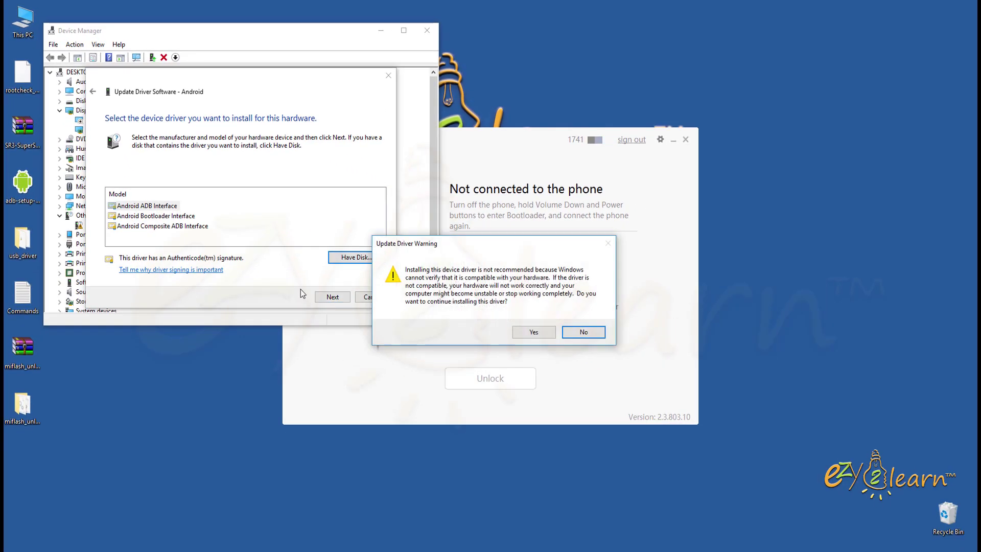
click(540, 335)
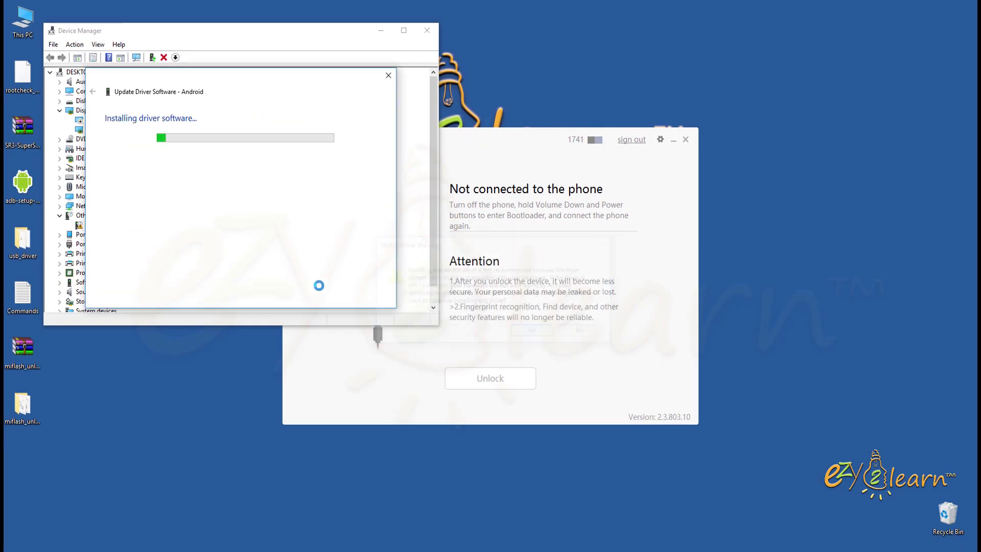
click(526, 281)
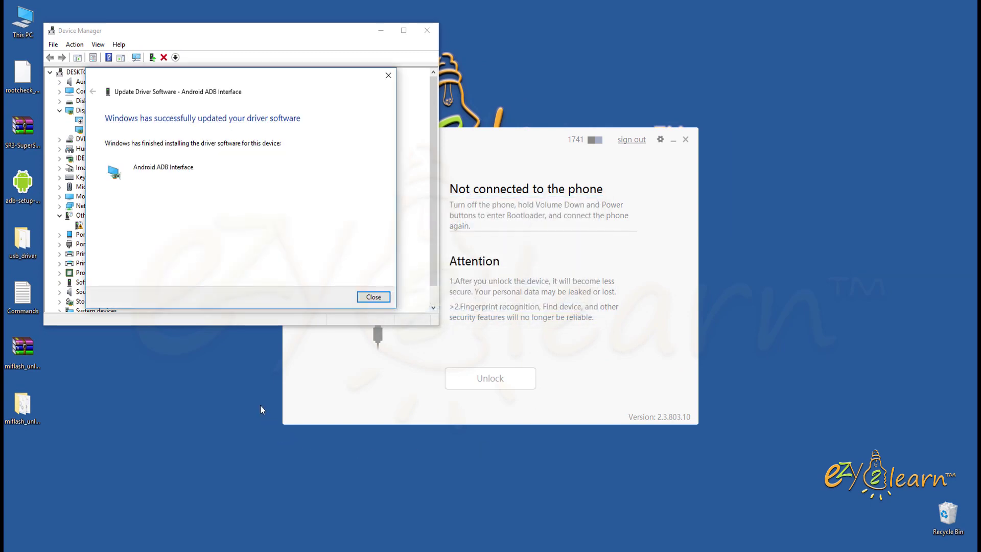
Step: Close the driver wizard, then unlock the phone's bootloader in Mi Unlock despite the malware warning
click(374, 297)
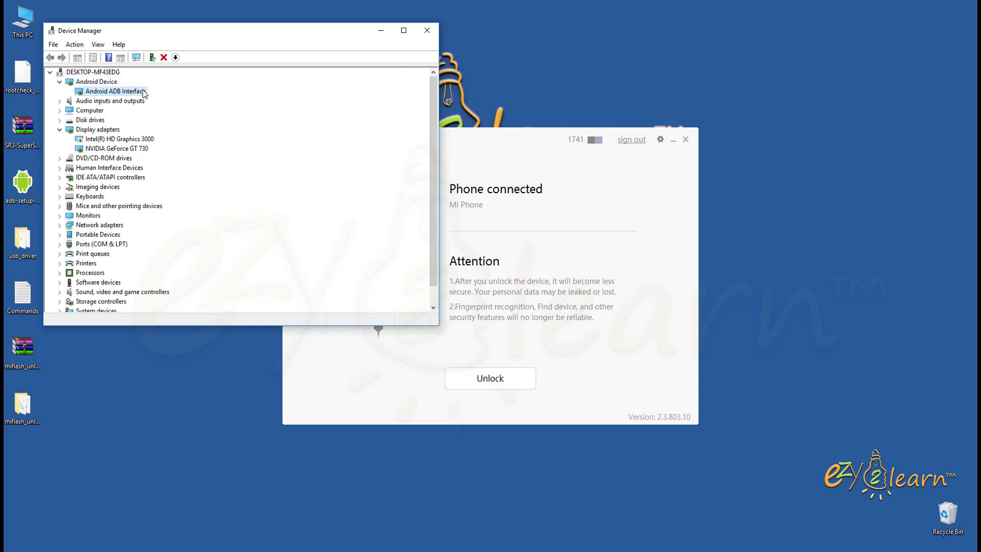
drag(539, 135, 640, 113)
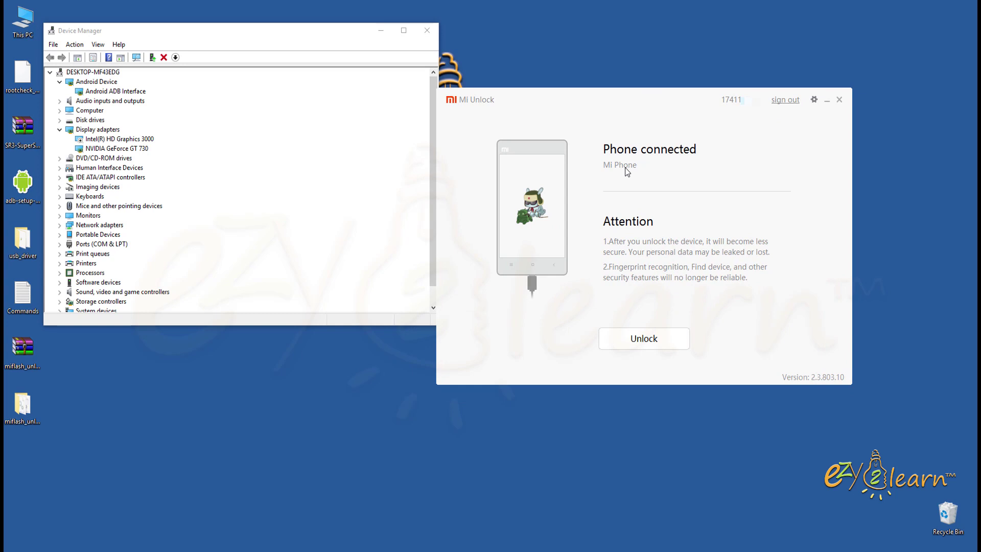
click(379, 32)
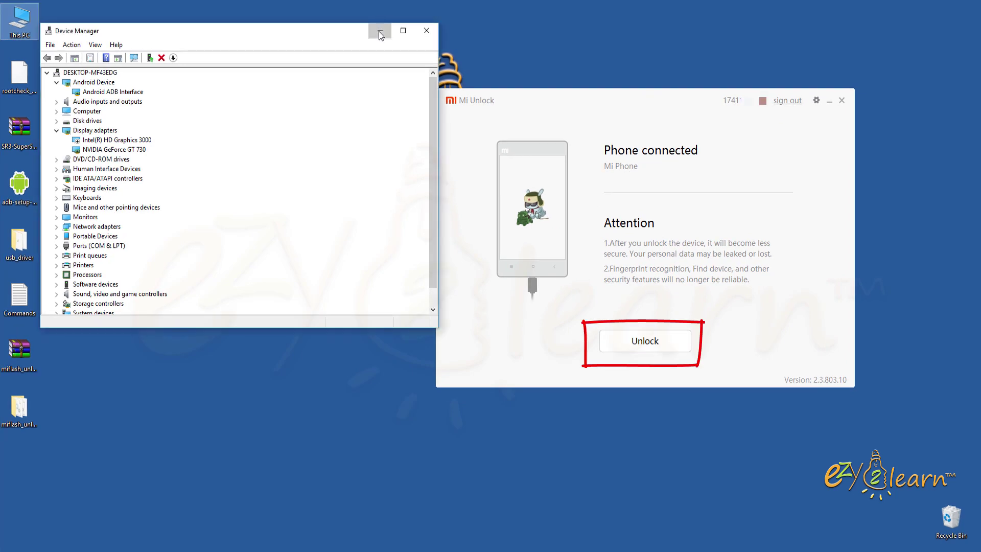
click(379, 32)
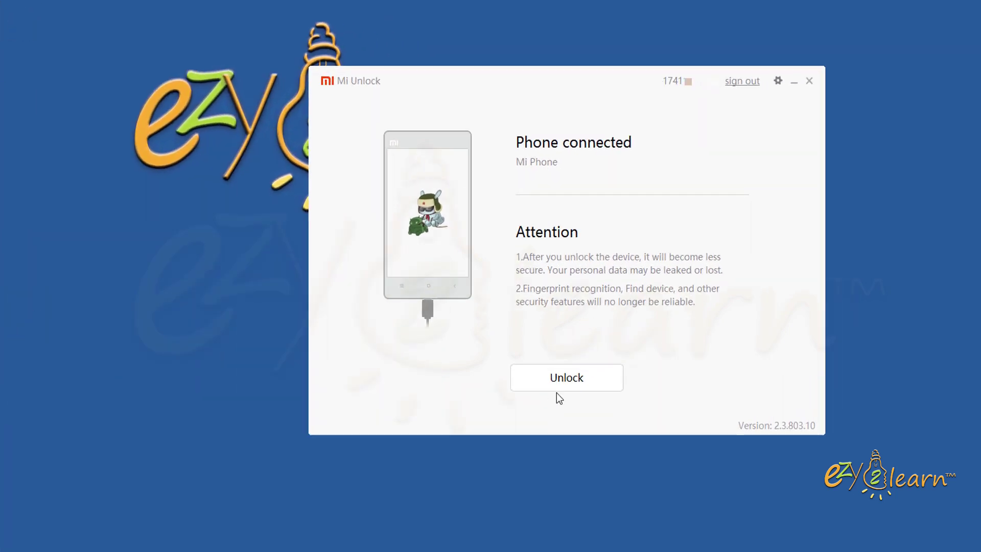
click(572, 382)
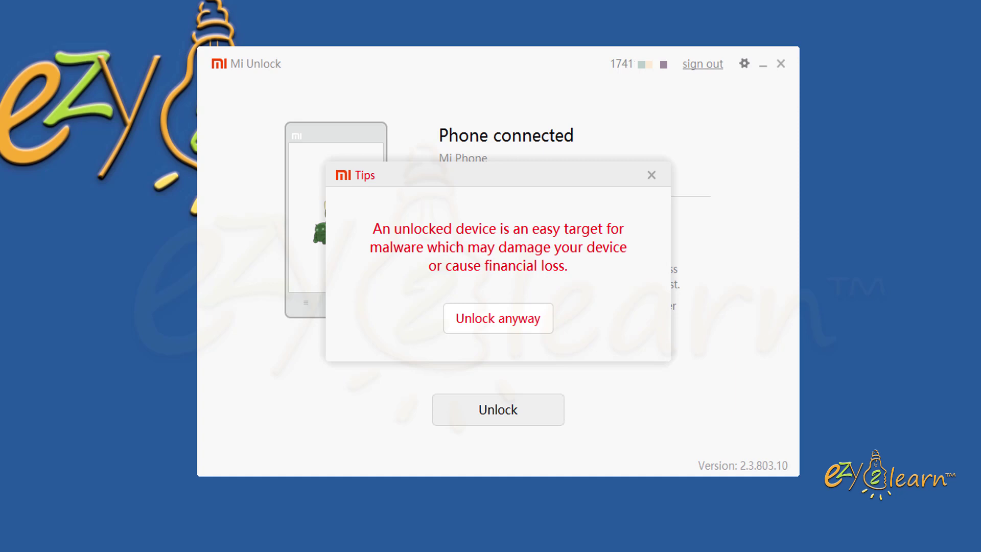
click(508, 327)
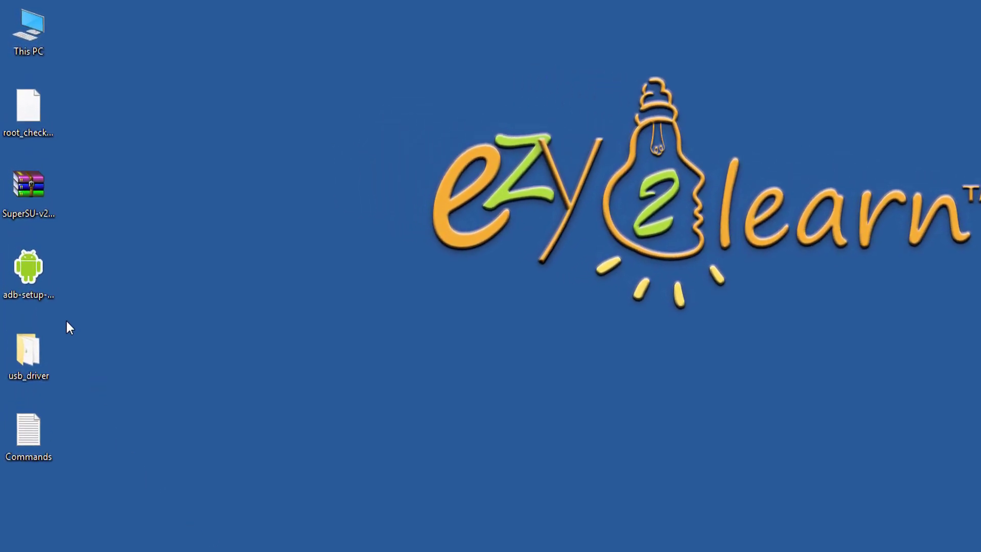
Step: Run adb-setup answering y to ADB/Fastboot, system-wide and driver prompts, then install the Google USB driver
double_click(23, 196)
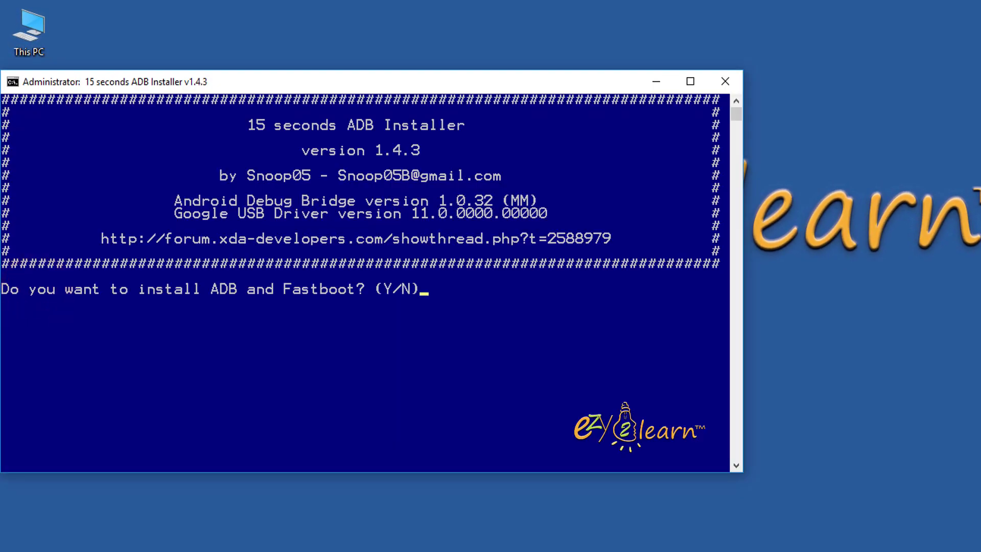
text(y)
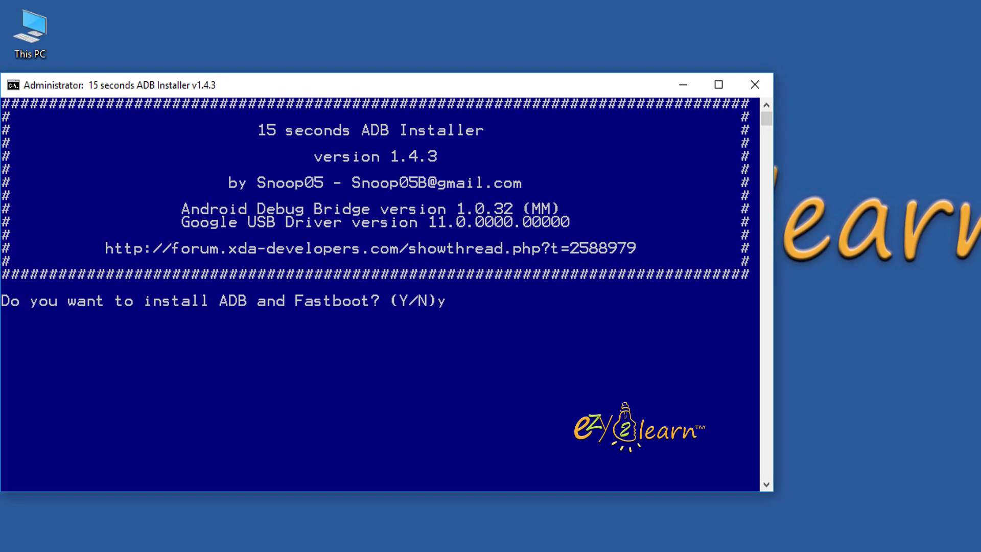
key(Return)
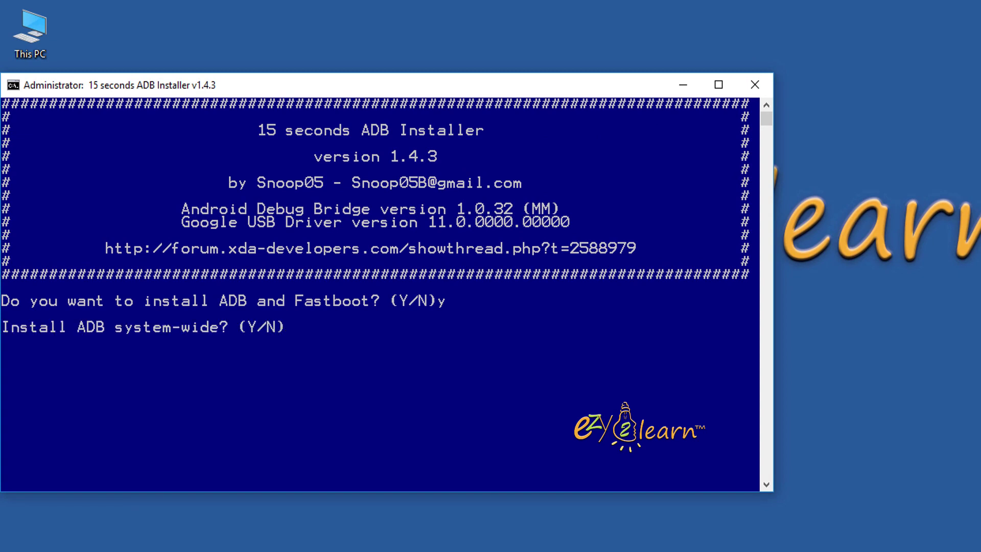
text(y)
key(Return)
text(y)
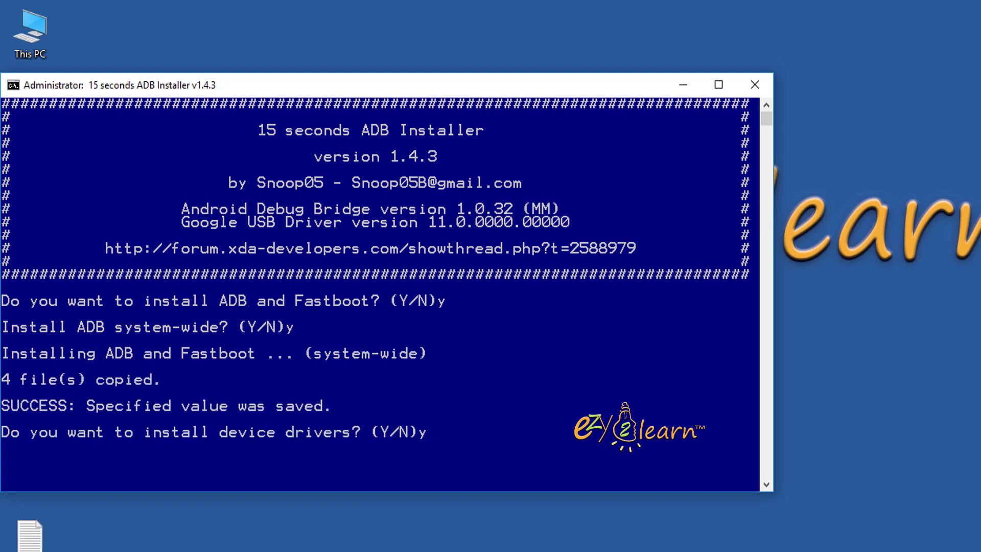
key(Return)
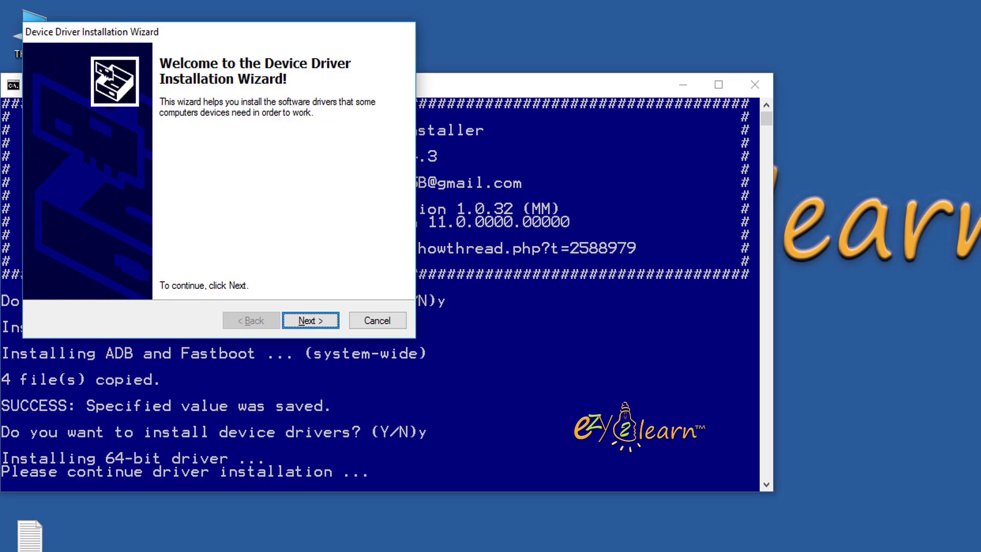
click(305, 321)
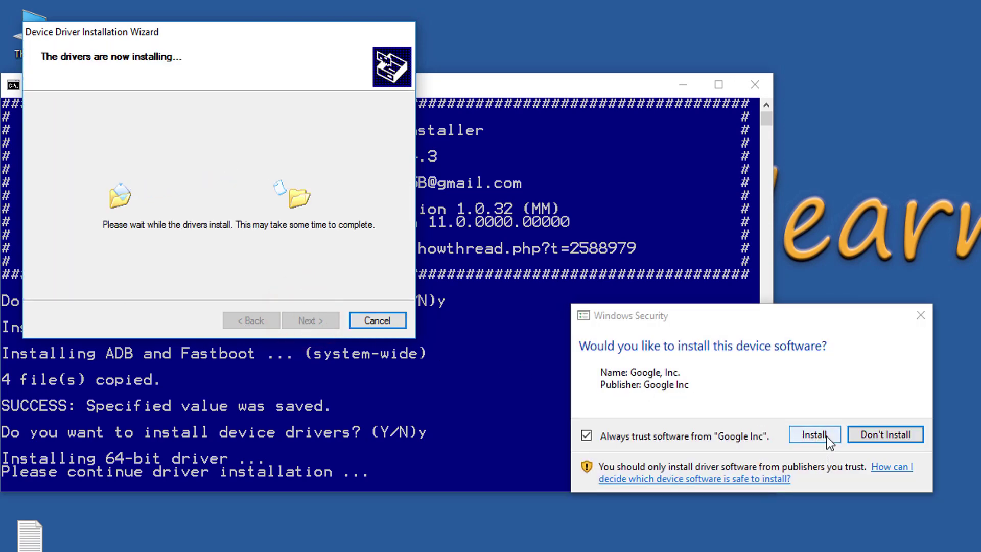
click(825, 435)
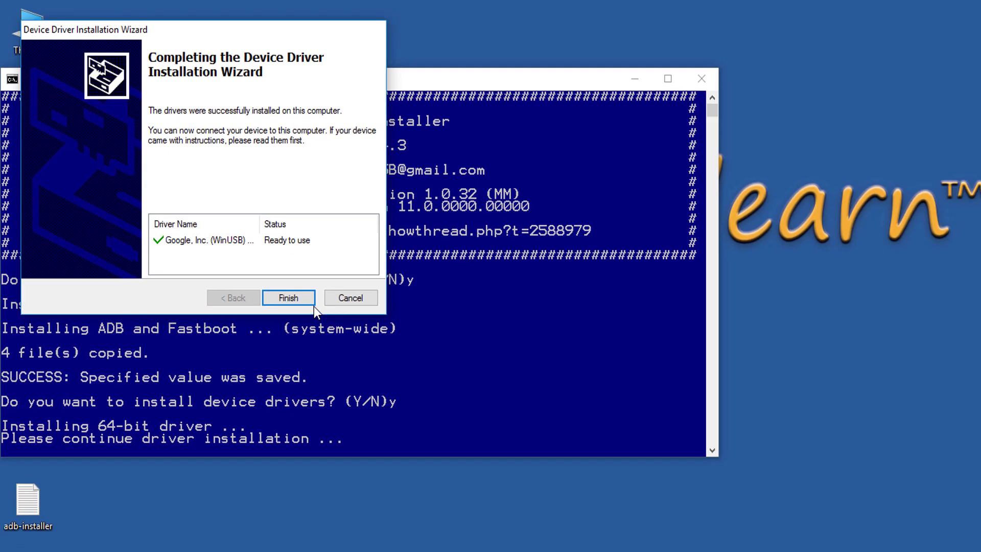
click(313, 303)
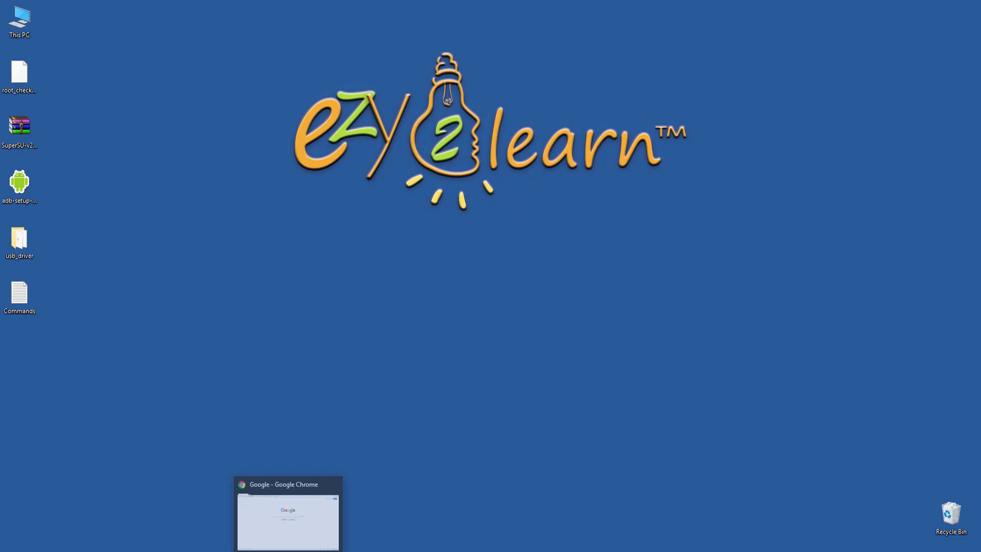
Step: Search 'twrp' in Chrome and open the official TeamWin TWRP site at twrp.me
click(289, 516)
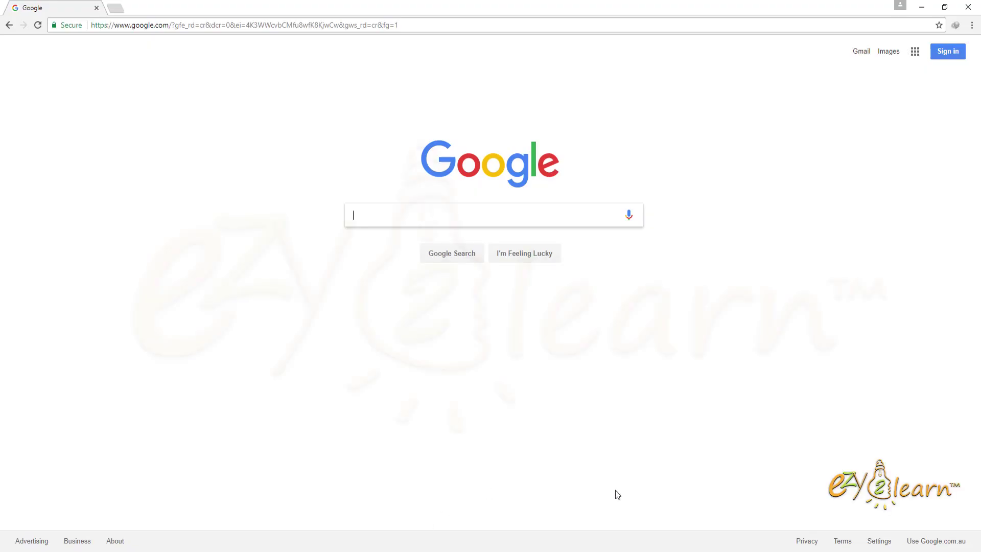
text(tw)
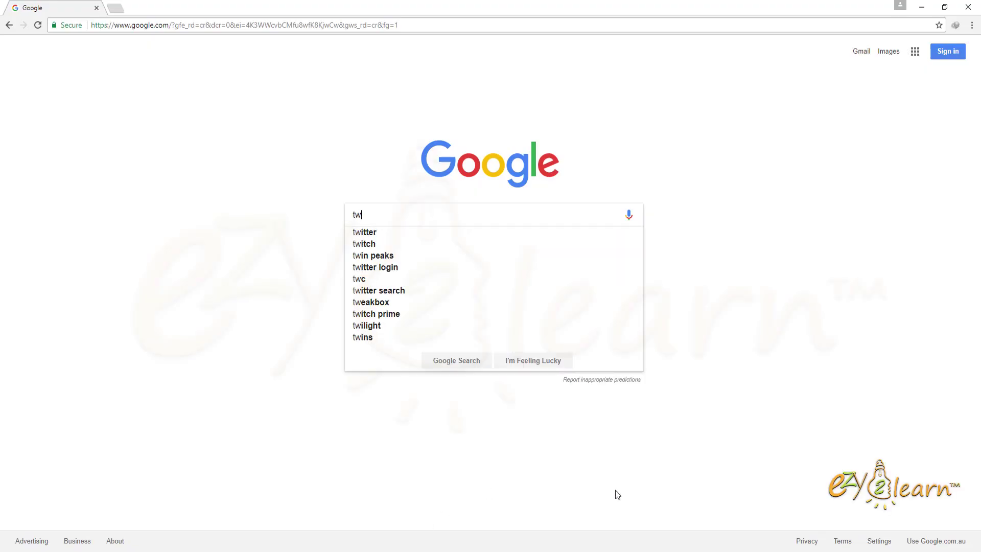
text(rp)
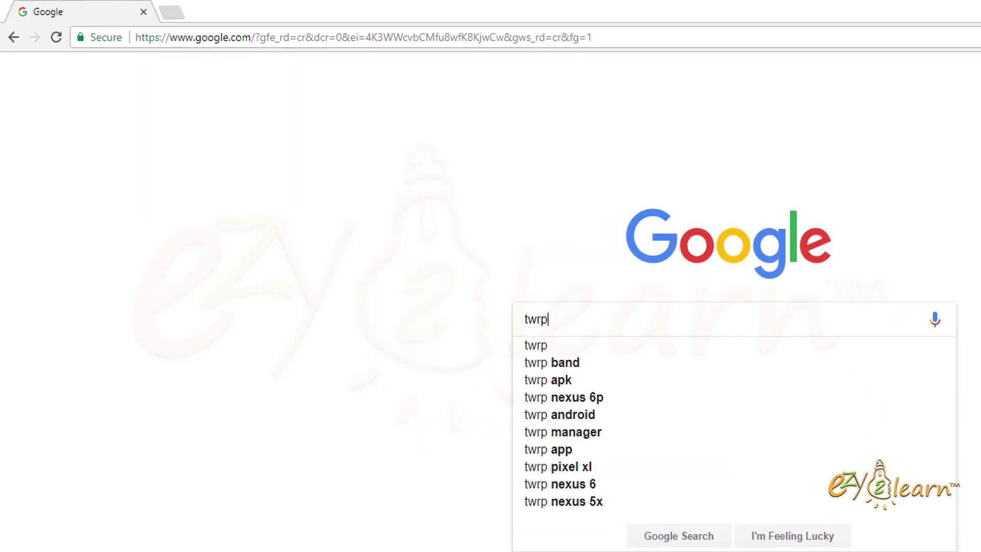
key(Return)
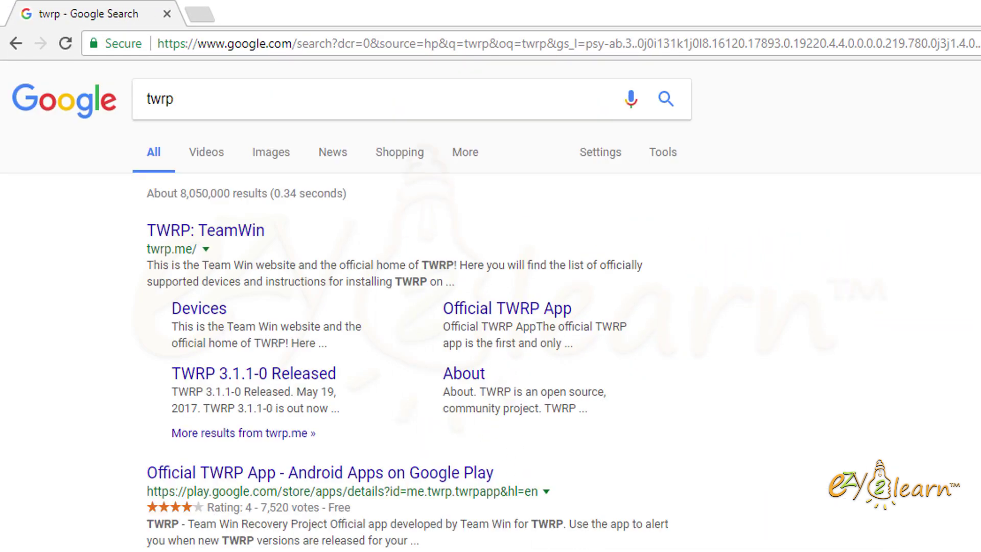
click(259, 234)
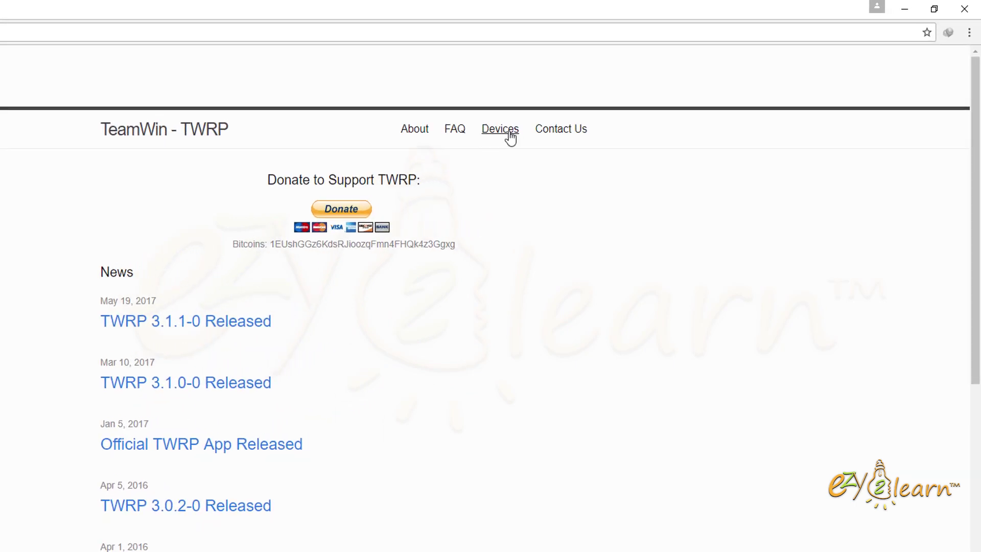
Step: Go to Devices > Xiaomi > Xiaomi Mi 5s Plus (natrium) and open the Primary (Europe) download mirror
click(510, 138)
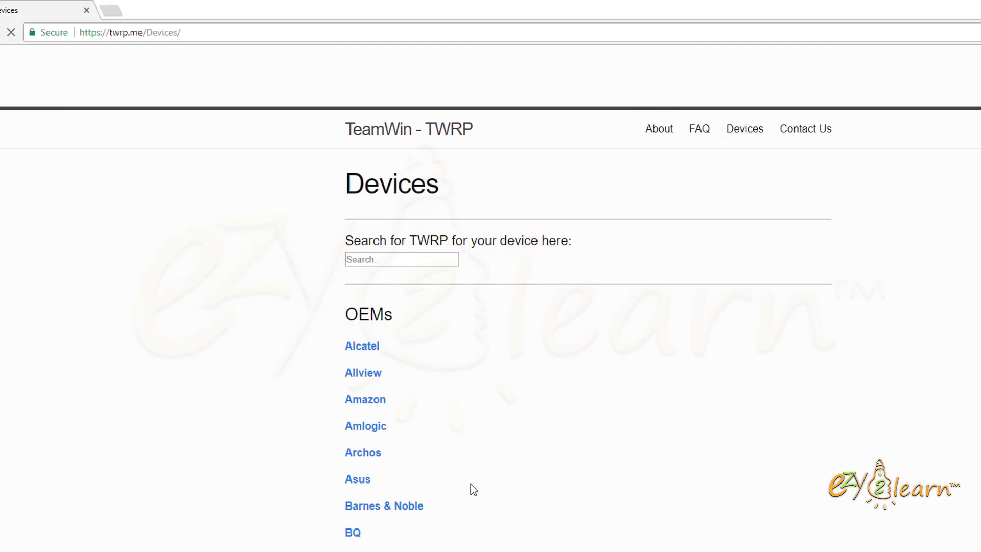
scroll(470, 483, down, 5)
scroll(471, 484, down, 13)
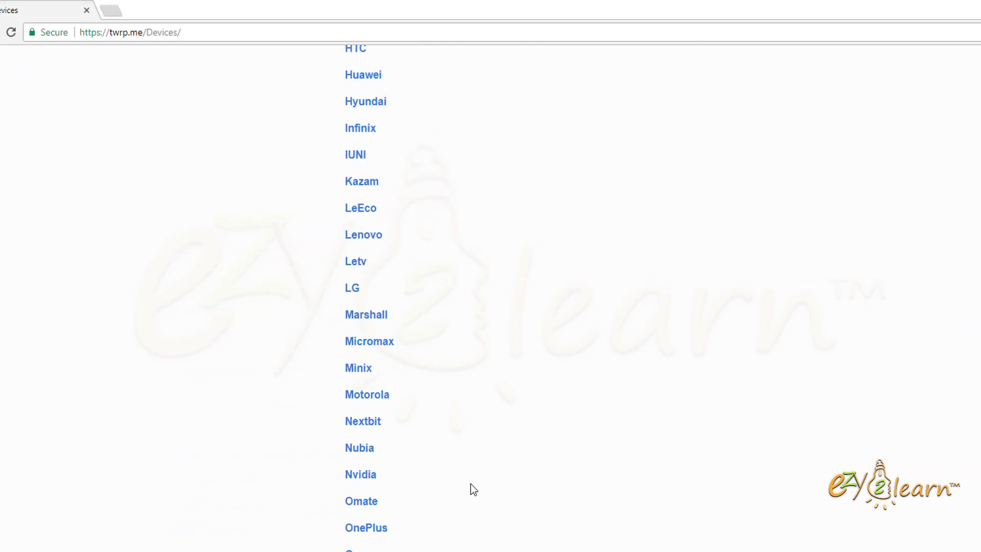
scroll(434, 475, down, 2)
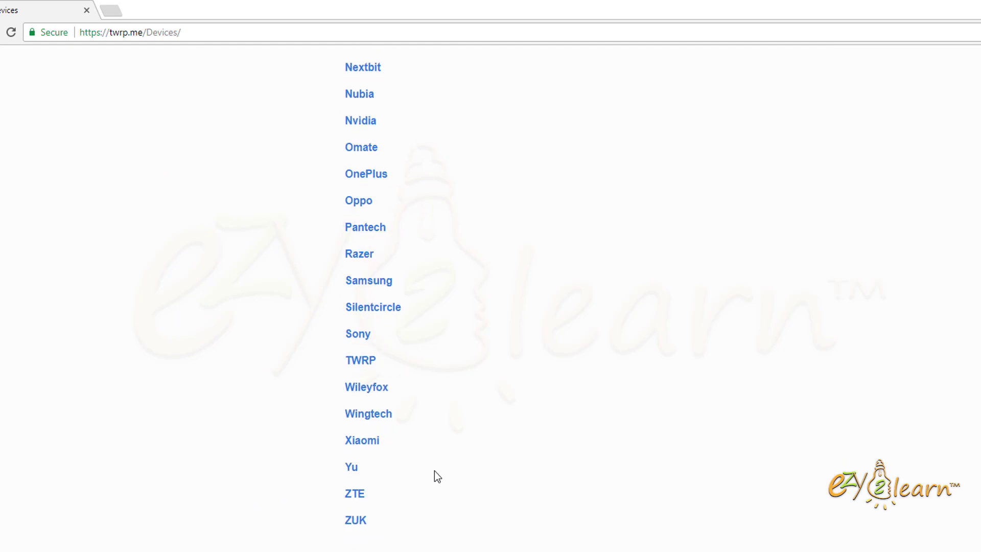
click(376, 449)
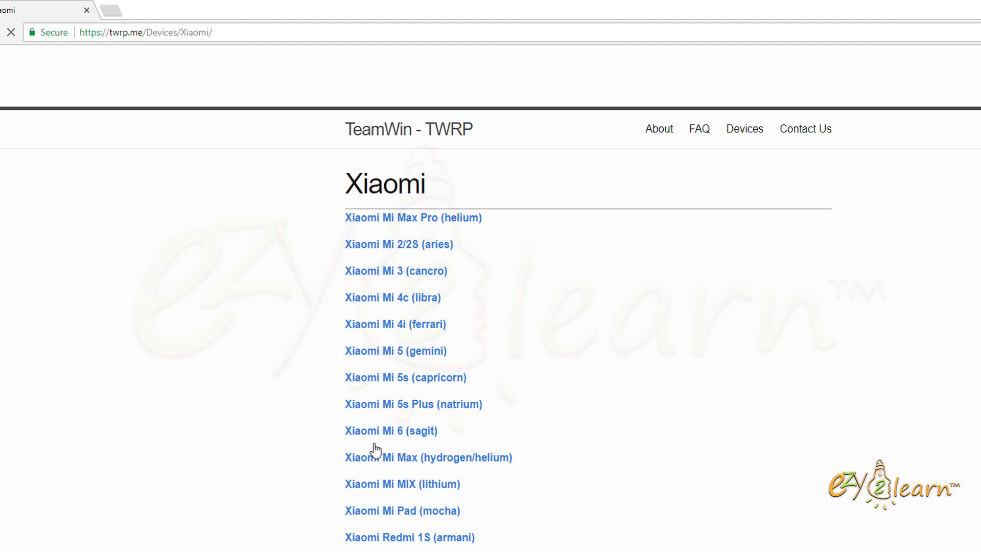
click(469, 404)
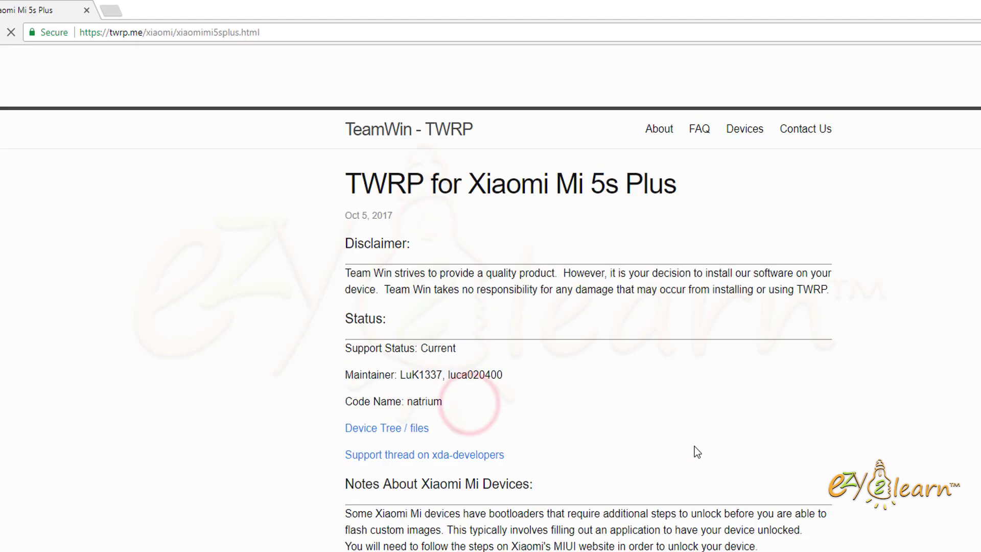
scroll(694, 448, down, 7)
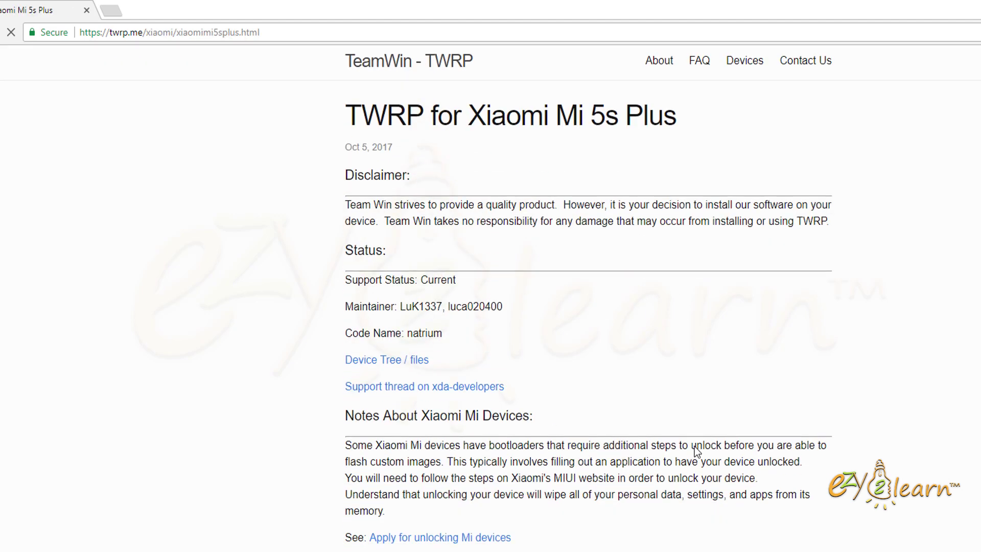
scroll(694, 446, down, 5)
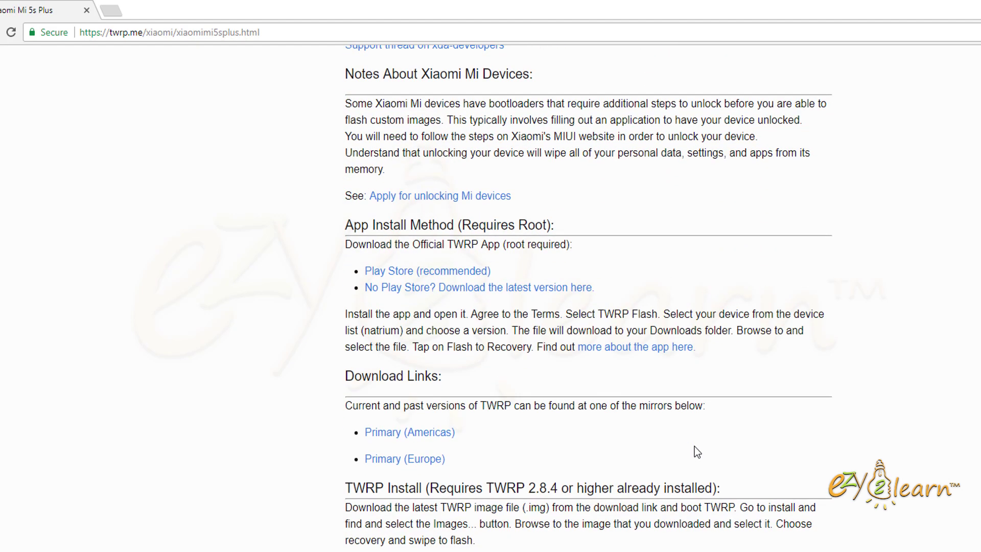
scroll(695, 447, down, 1)
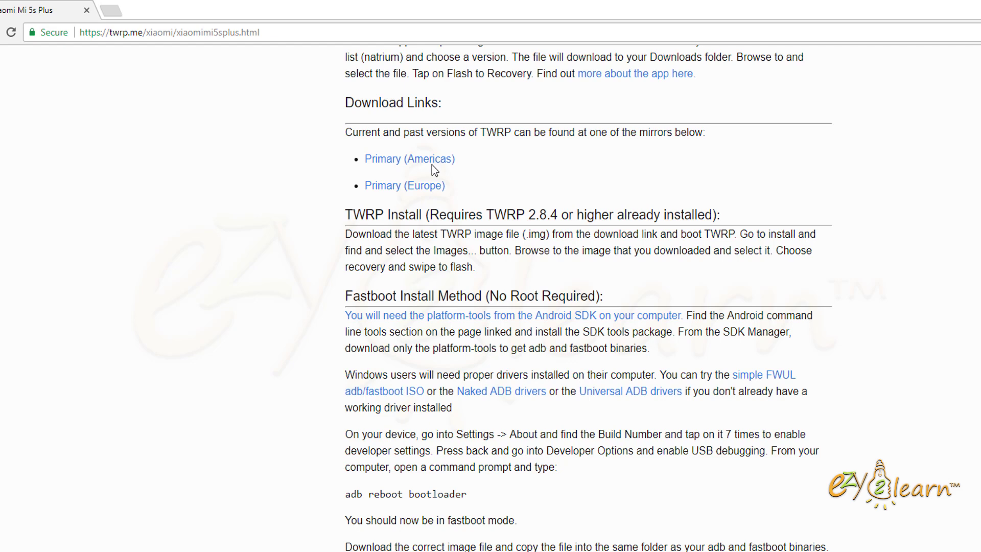
click(431, 187)
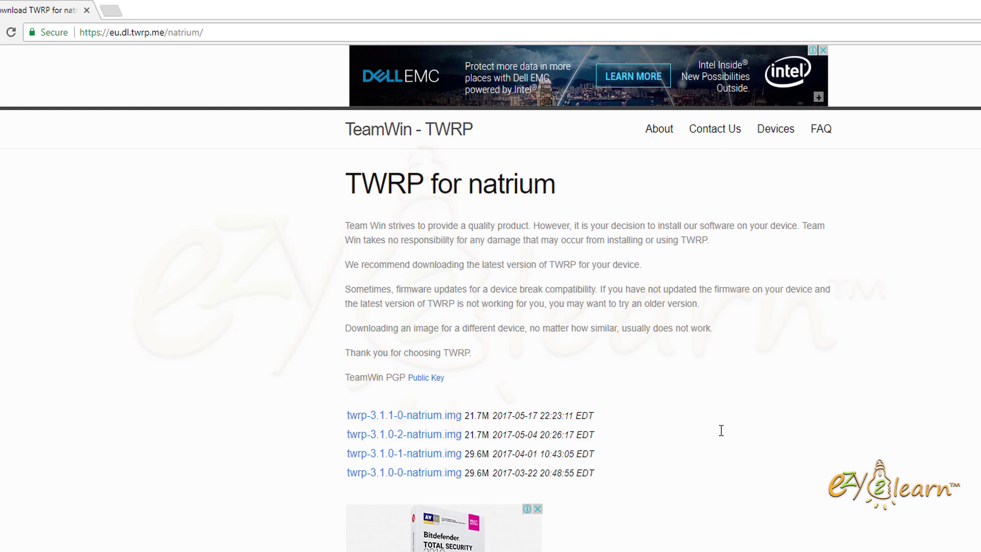
Step: Download twrp-3.1.1-0-natrium.img (21.72 MB) to the Desktop with Internet Download Manager
click(430, 417)
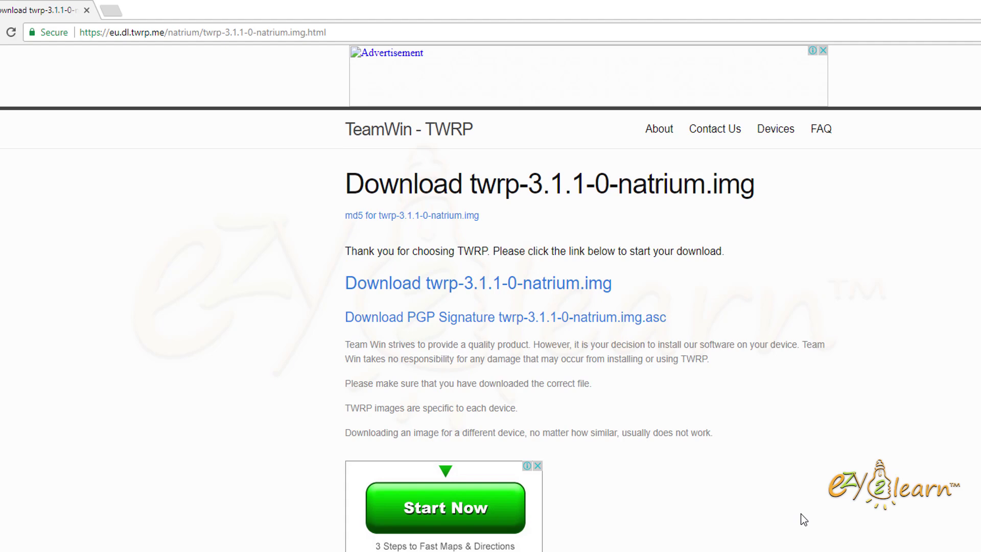
click(597, 284)
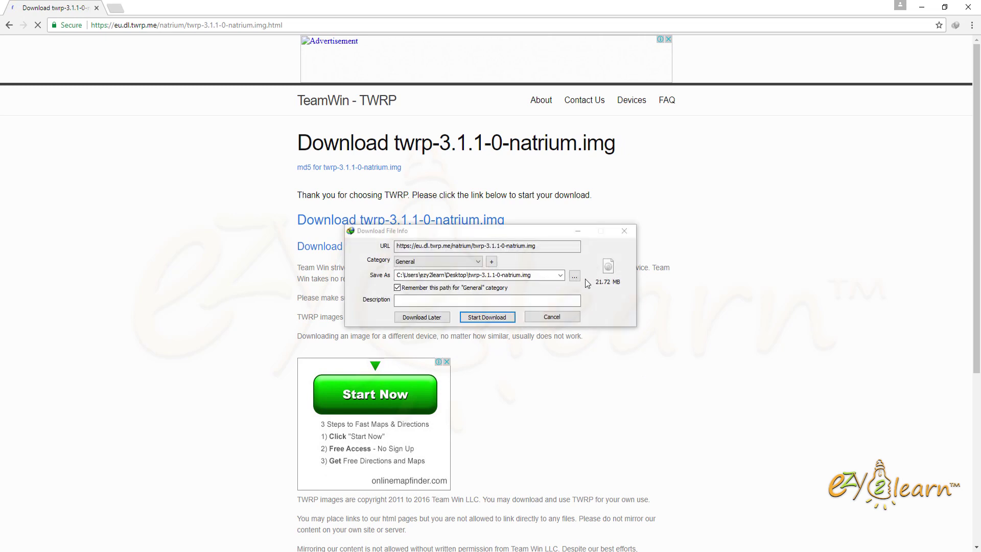
click(575, 276)
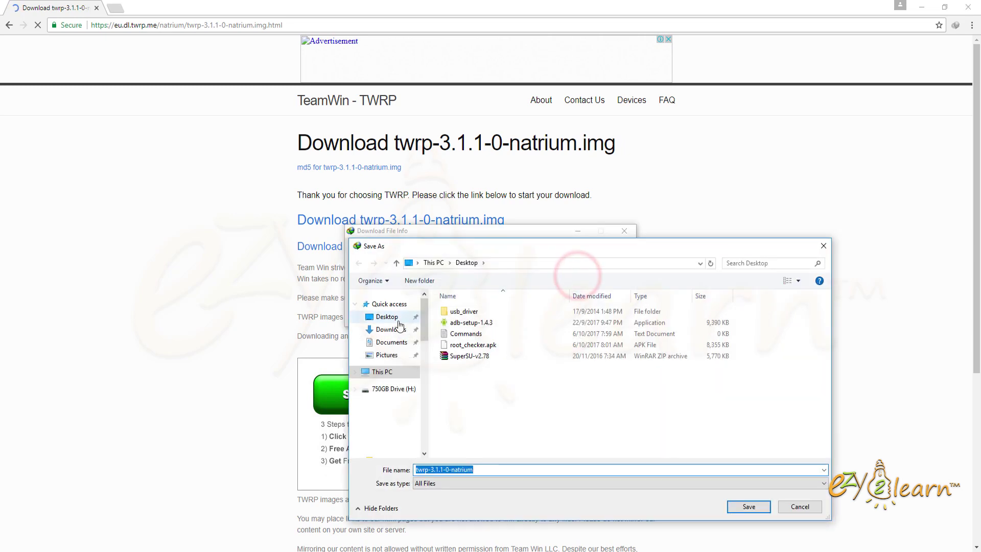
click(391, 318)
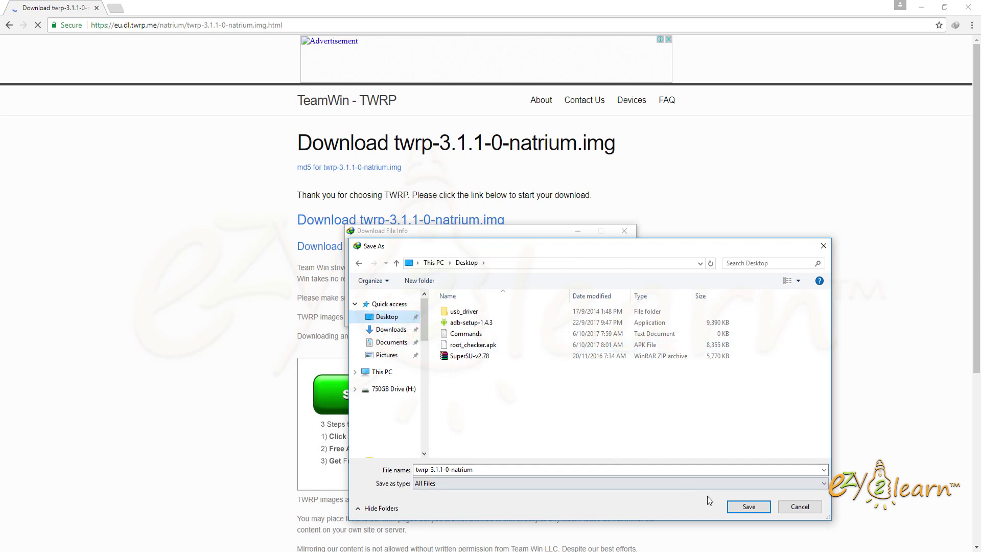
click(748, 506)
click(411, 253)
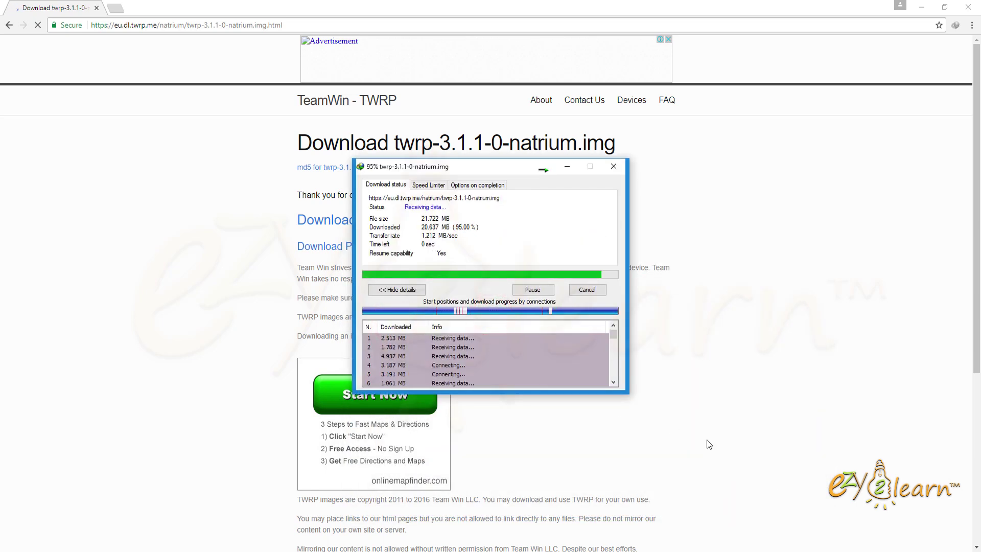
click(587, 320)
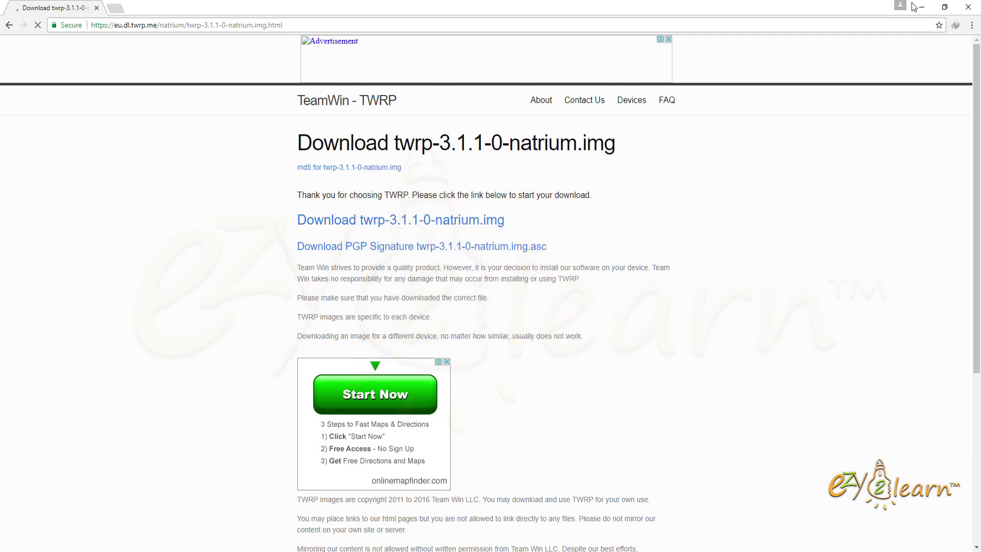
Step: Minimize Chrome and open the adb folder on Local Disk (C:) in File Explorer
click(921, 7)
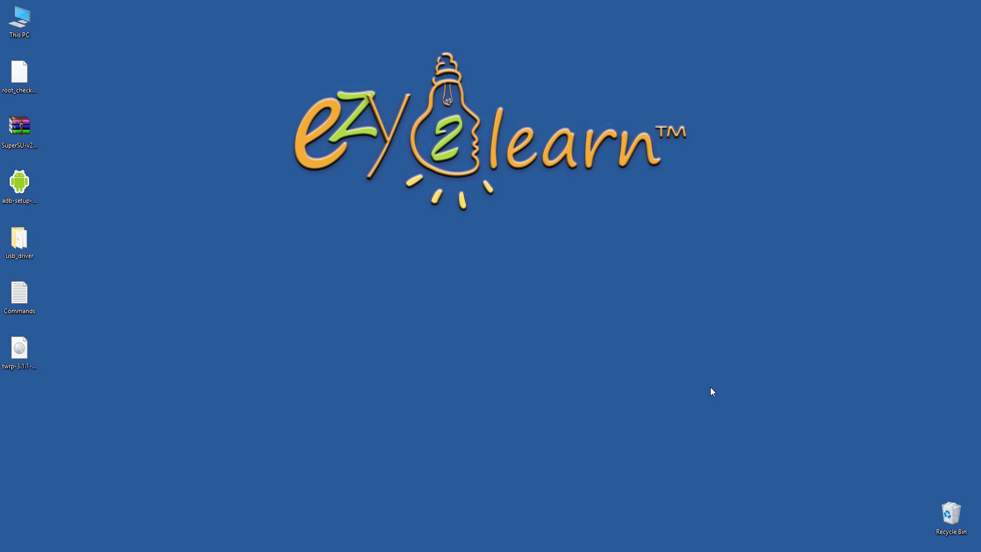
click(22, 370)
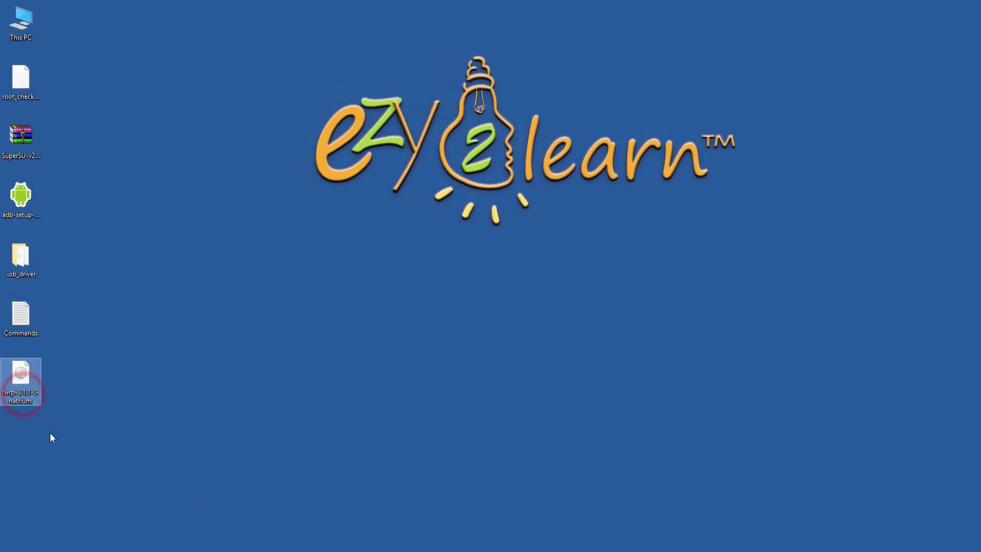
click(23, 20)
double_click(28, 26)
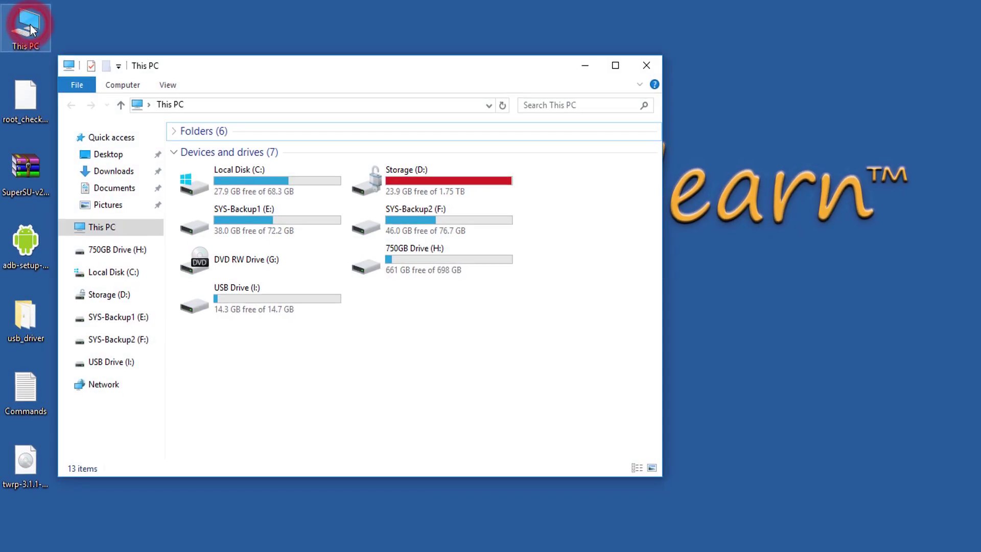
click(245, 172)
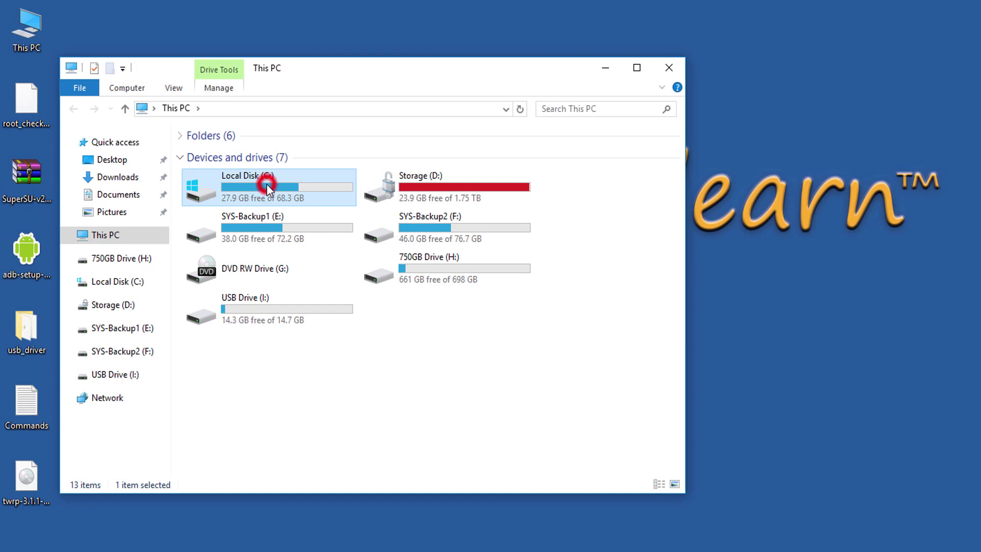
double_click(267, 185)
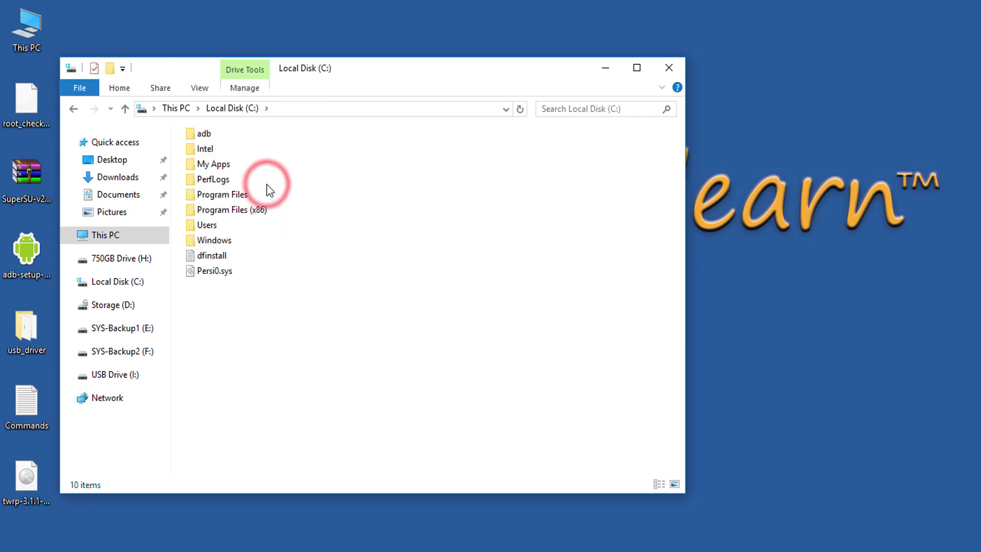
double_click(208, 135)
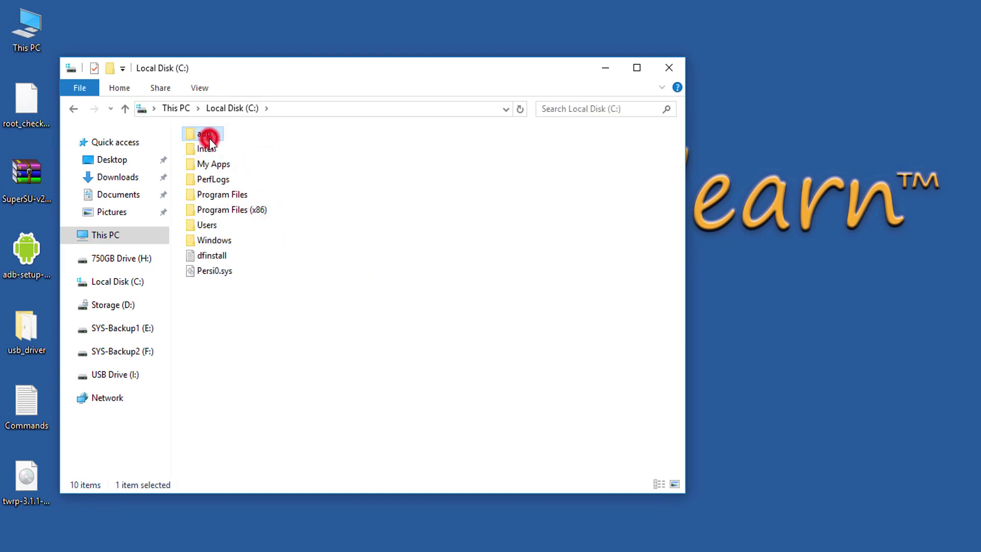
Step: Copy the desktop TWRP image into C:\adb and rename the copy to recovery
right_click(31, 468)
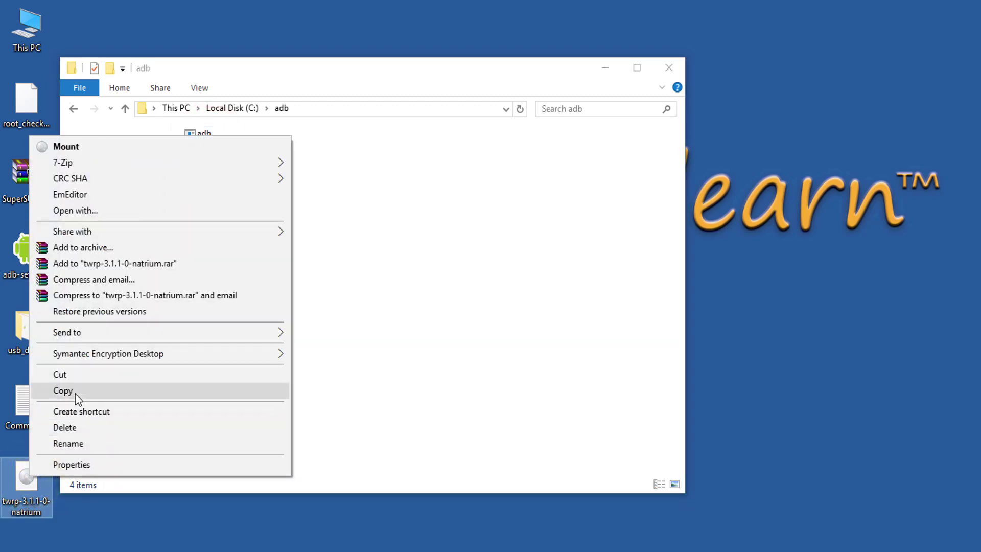
click(72, 392)
right_click(233, 271)
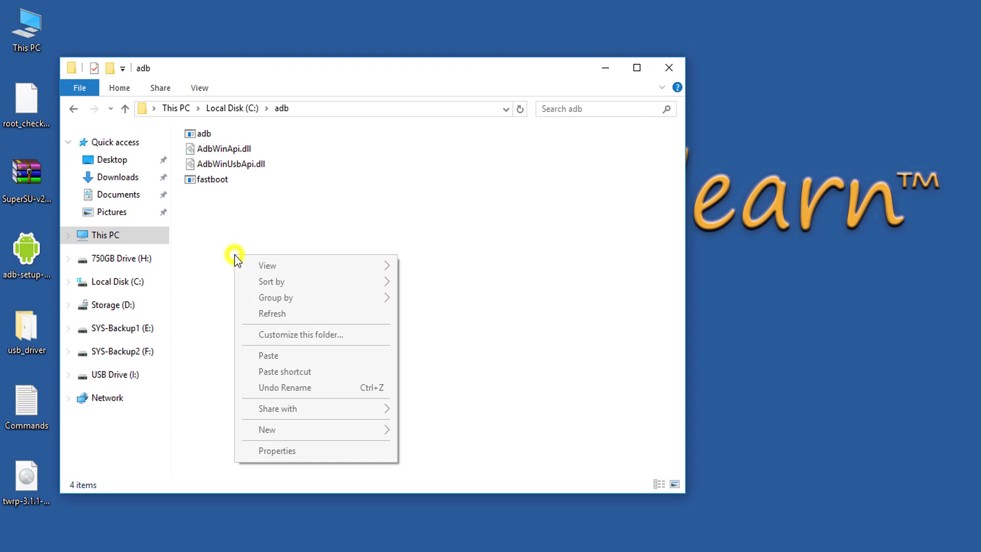
click(287, 360)
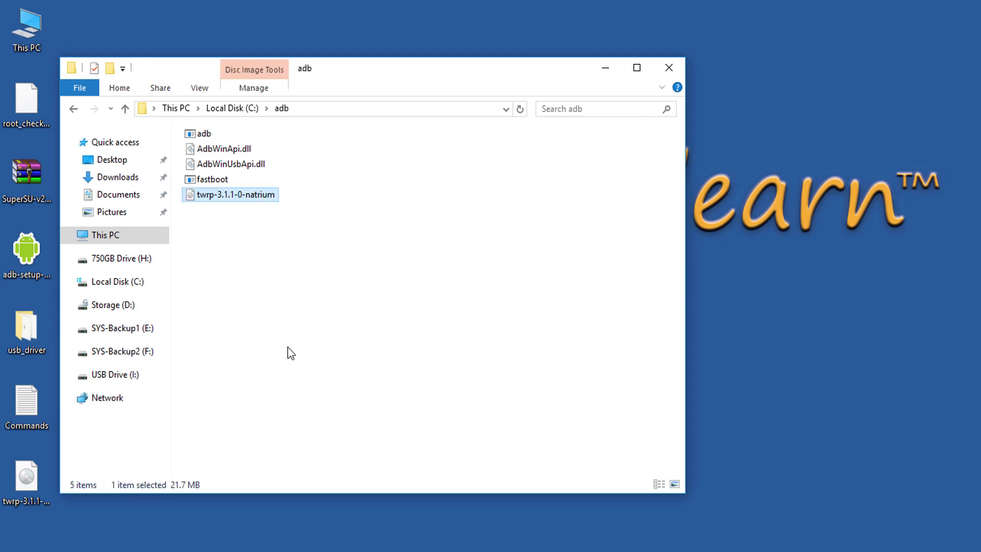
right_click(236, 193)
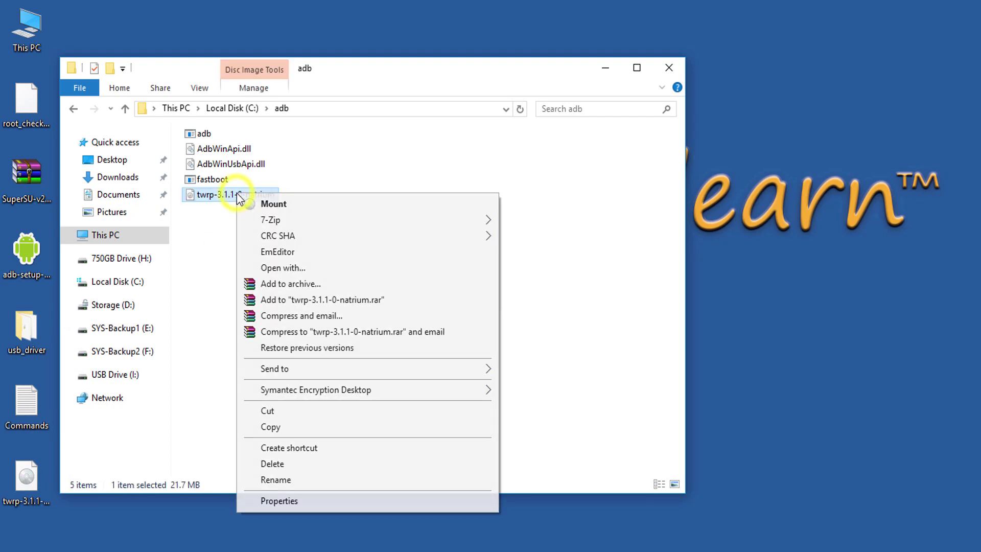
click(293, 477)
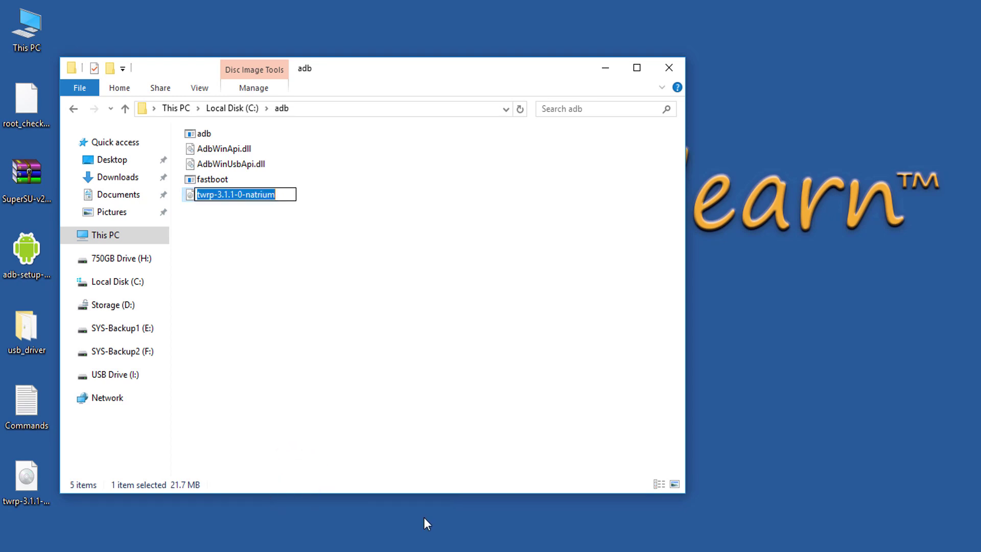
text(recover)
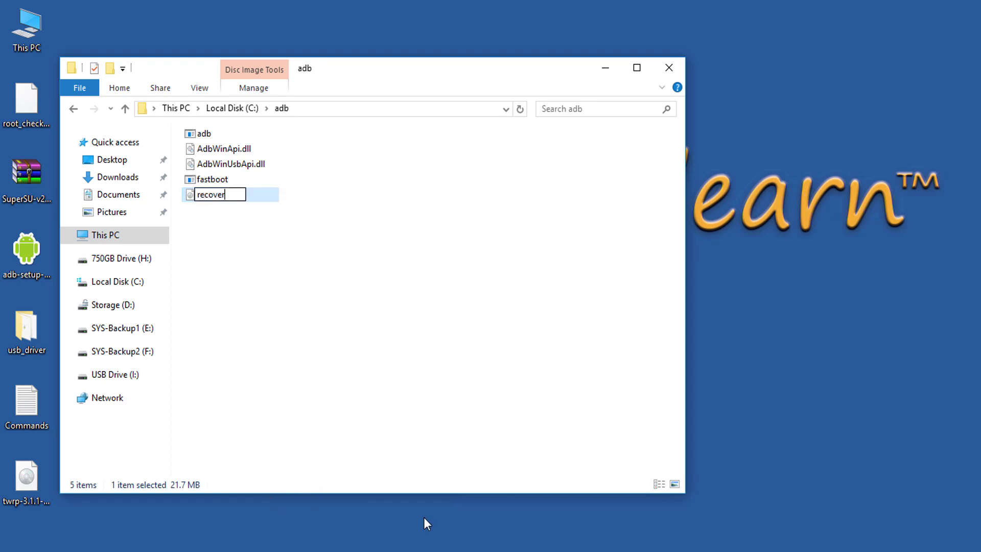
text(y)
key(Return)
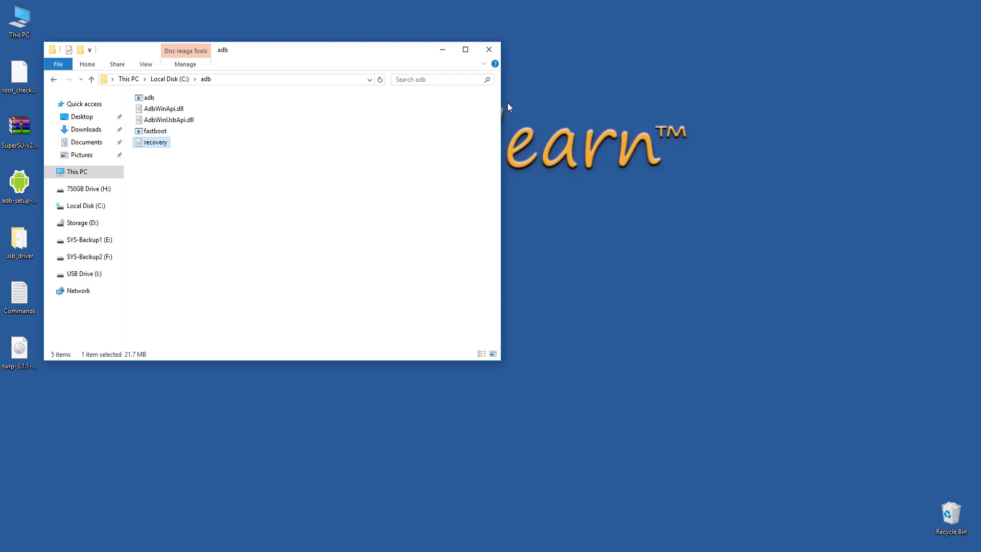
Step: Open a command window in C:\adb and run 'fastboot flash recovery recovery.img'
click(54, 79)
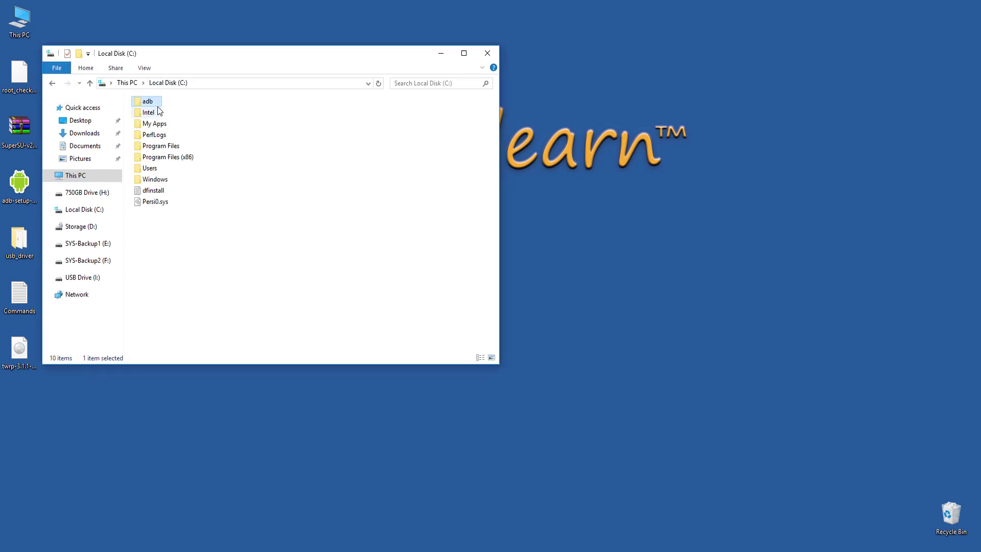
right_click(147, 102)
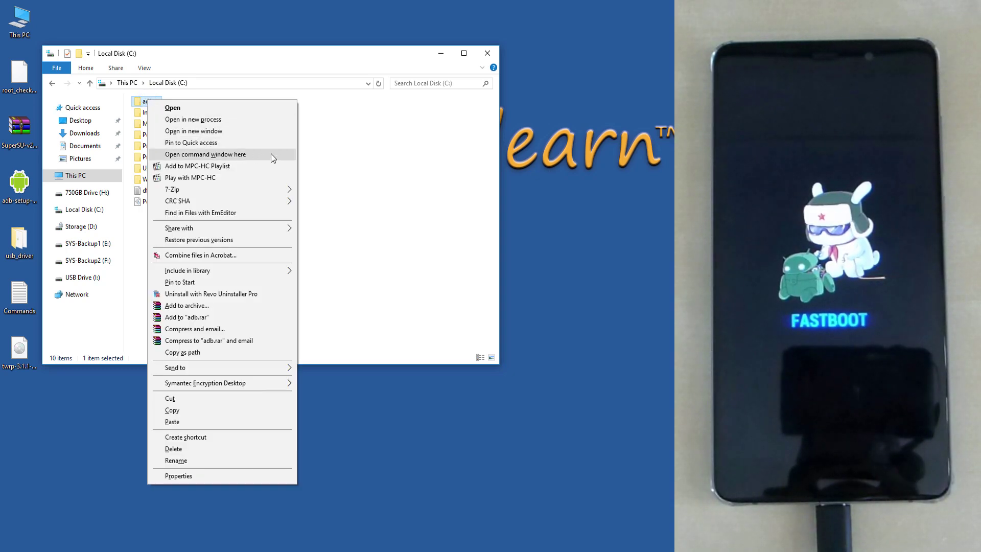
click(277, 154)
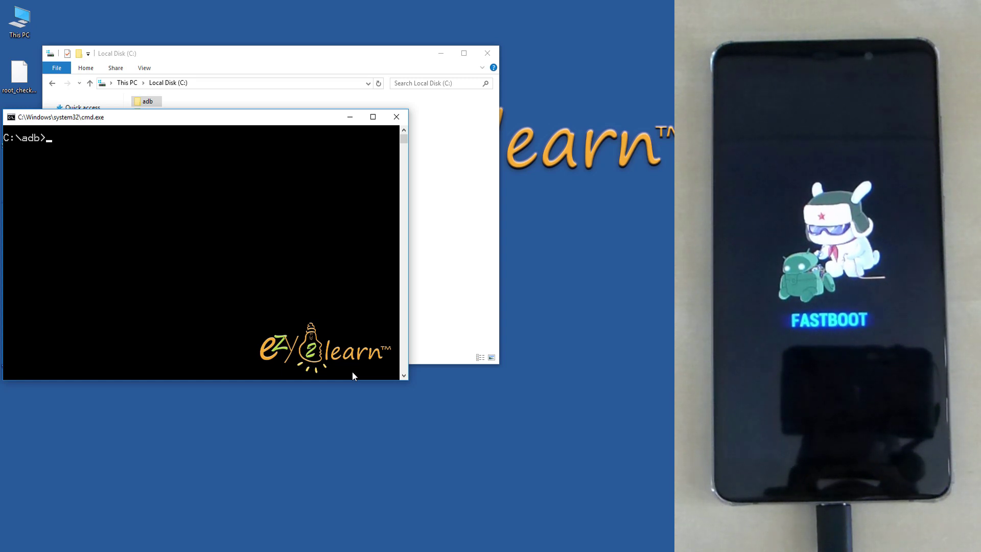
text(fastboot)
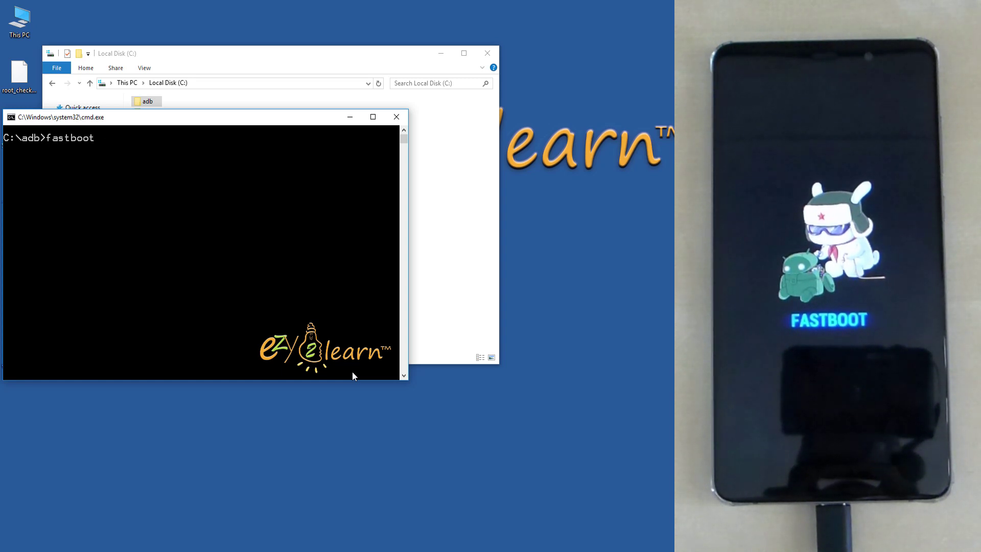
text( flash recovery)
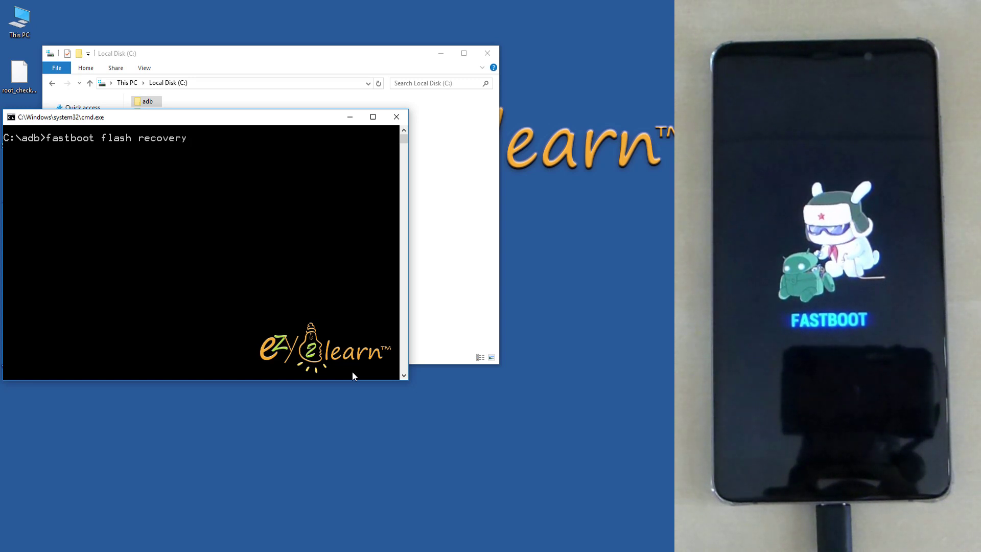
text( recovery.im)
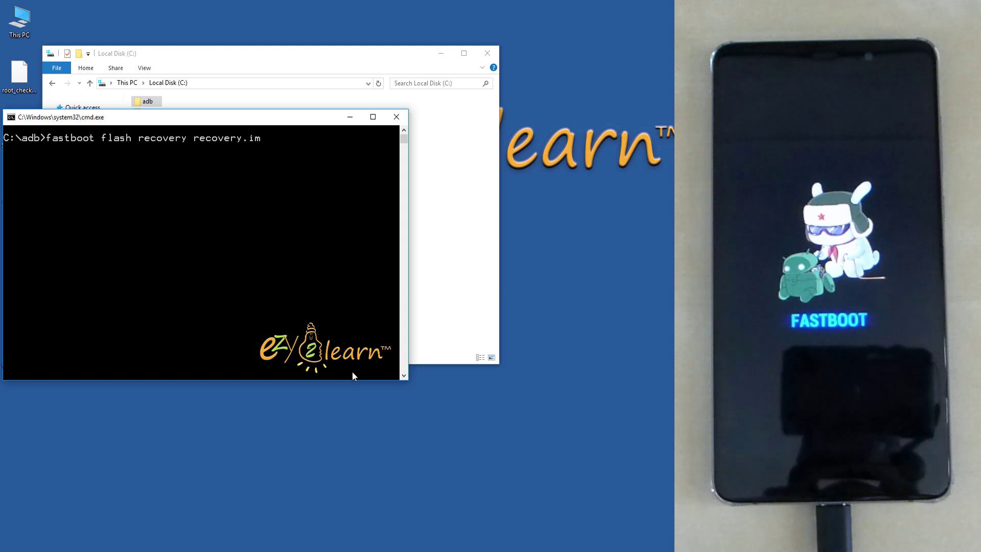
text(g)
key(Return)
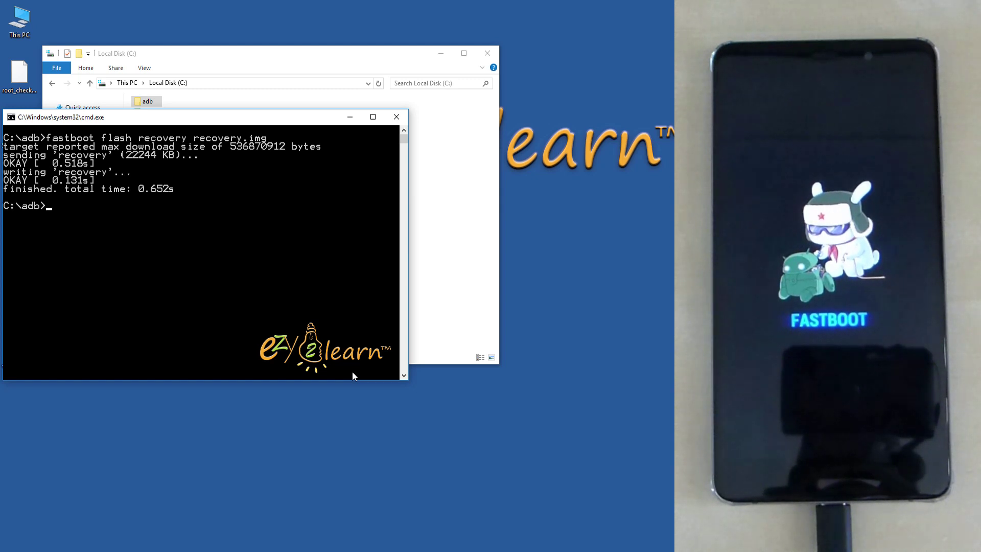
Step: Run 'fastboot boot recovery.img' to start TWRP 3.1.1-0, then close the command window
right_click(220, 216)
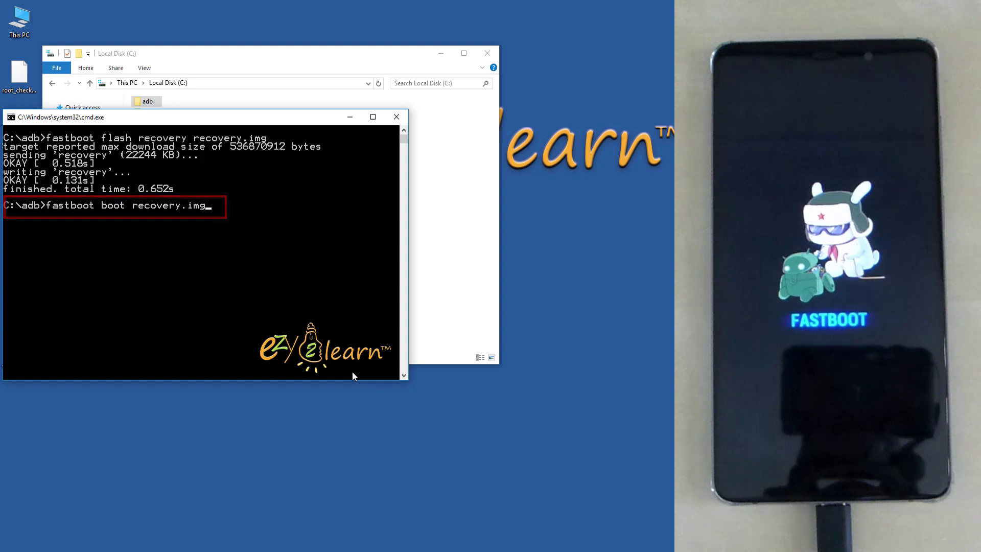
key(Return)
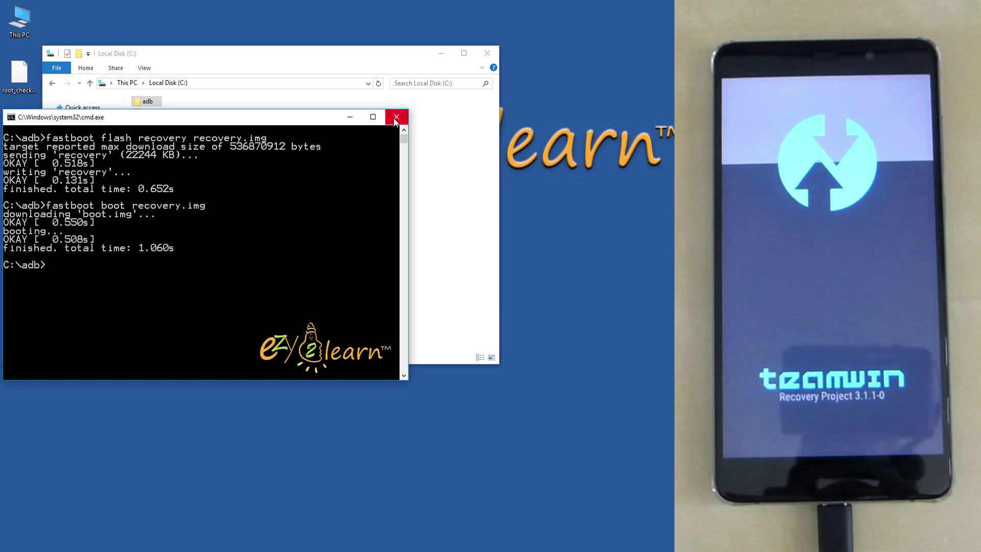
click(396, 117)
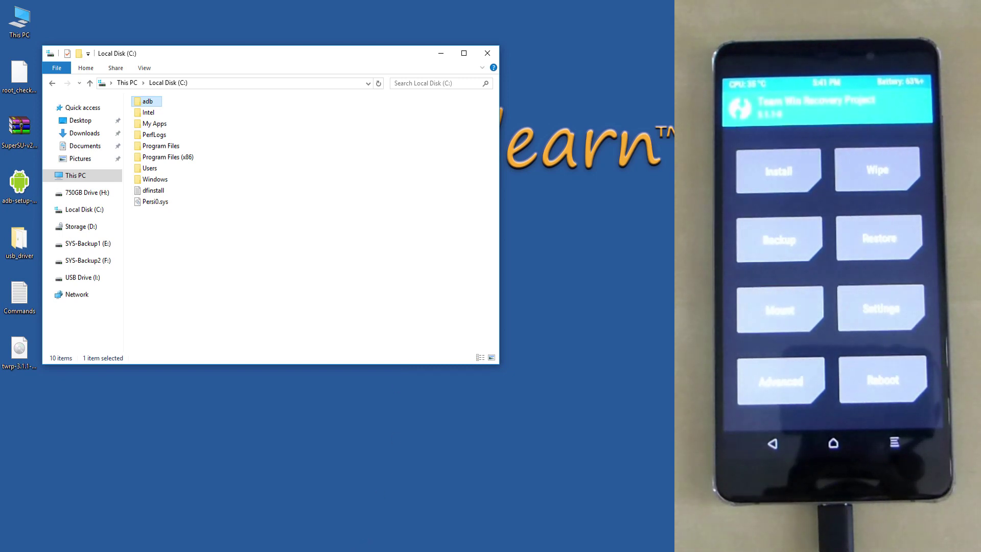
Step: Close the Local Disk (C:) Explorer window
click(487, 53)
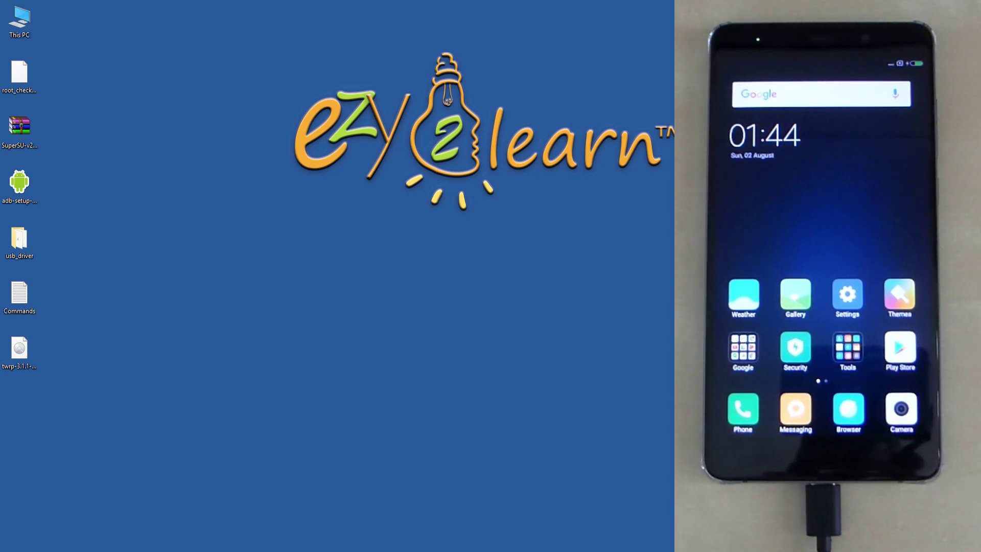
Step: Browse This PC to the MI 5s Plus phone's Internal shared storage folder
double_click(25, 32)
click(186, 148)
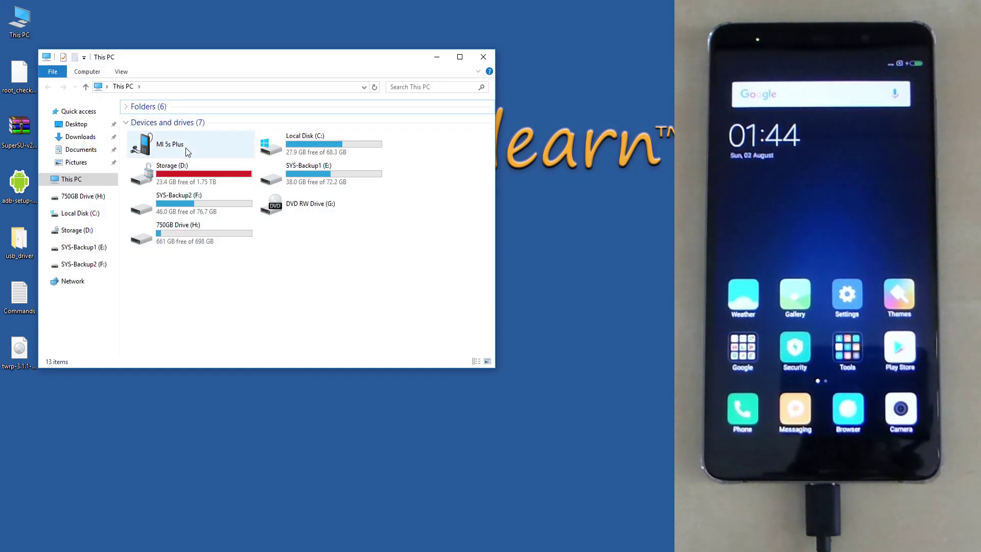
double_click(185, 148)
double_click(180, 116)
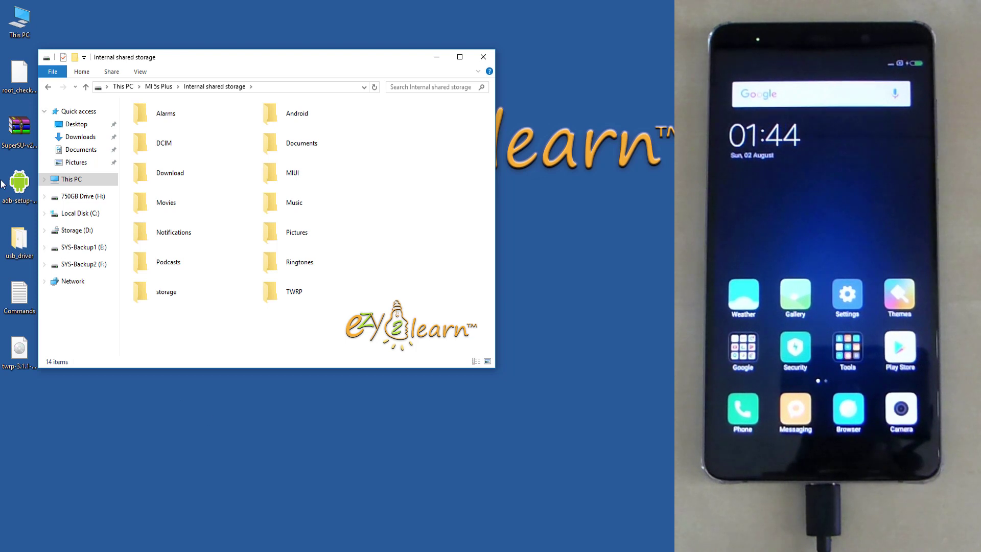
Step: Copy root_checker and SuperSU-v2.78 into internal shared storage, then close the window
click(23, 90)
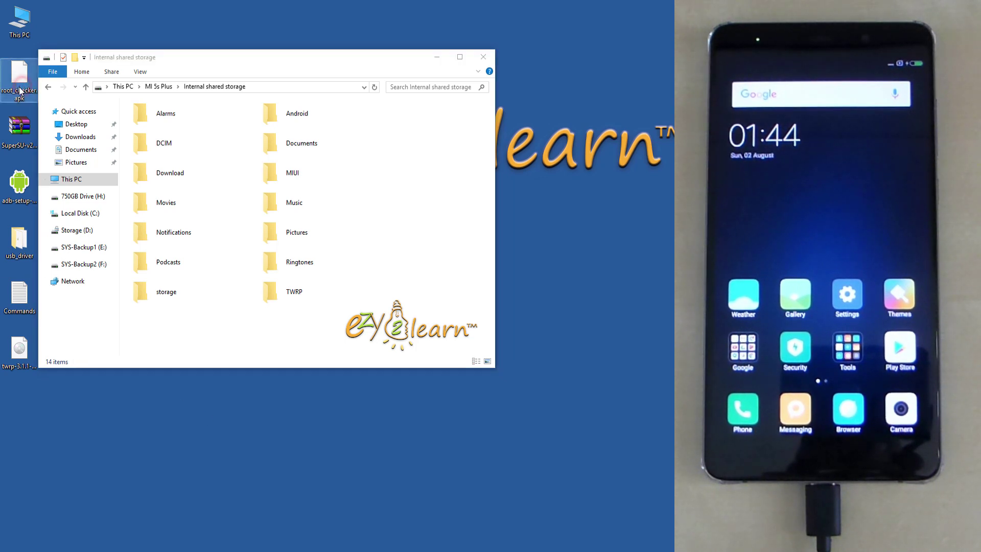
ctrl+click(17, 126)
right_click(15, 131)
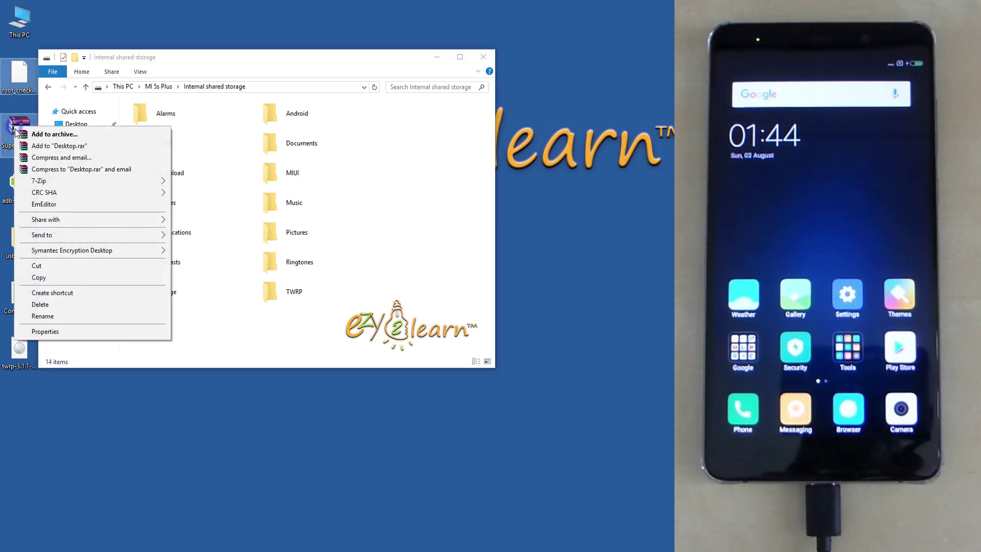
click(67, 277)
right_click(204, 338)
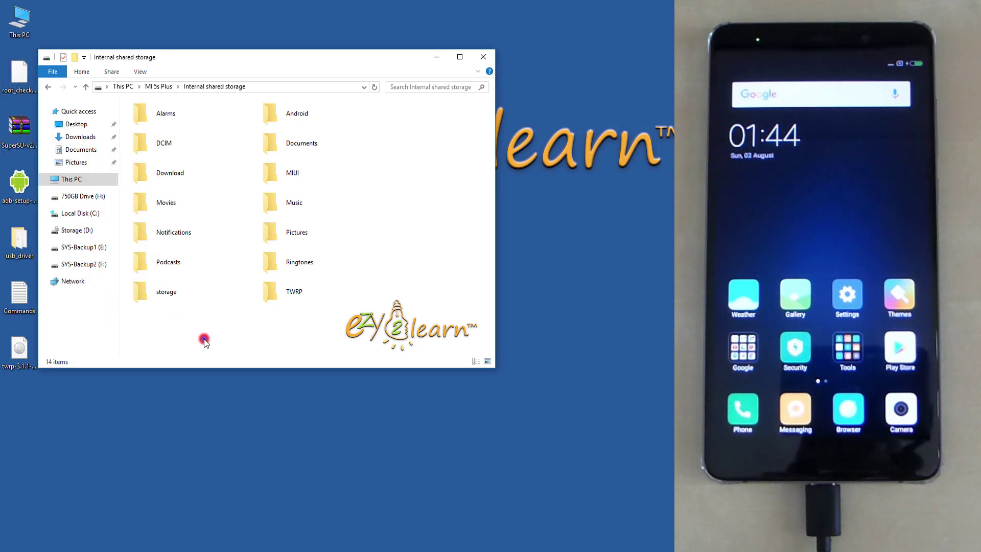
click(249, 397)
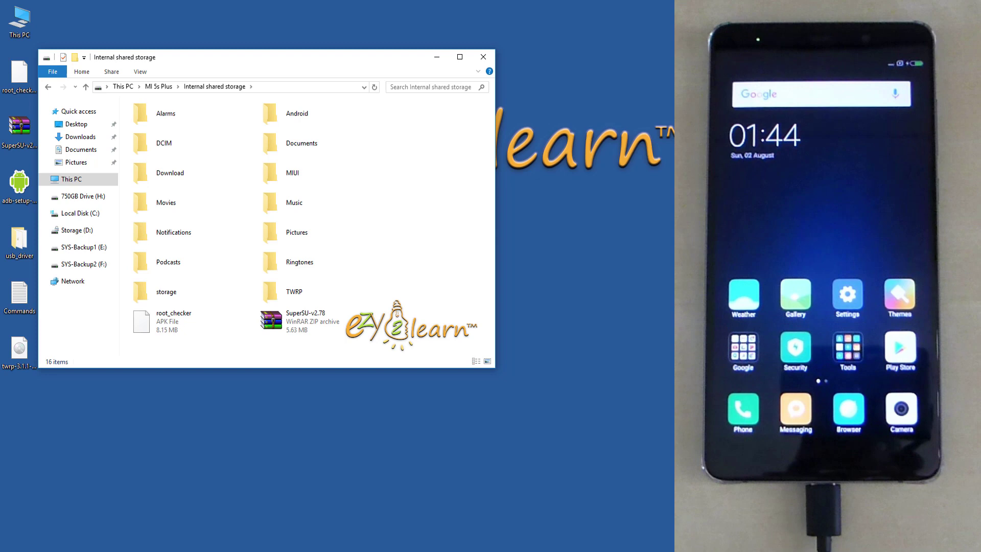
click(484, 57)
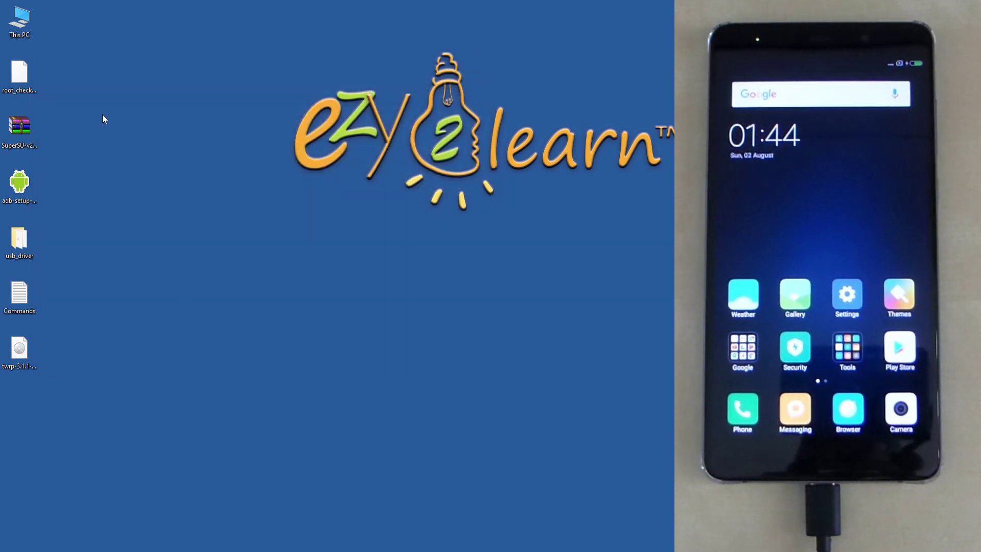
Step: Open a command window in C:\adb and type the adb reboot recovery command
double_click(19, 20)
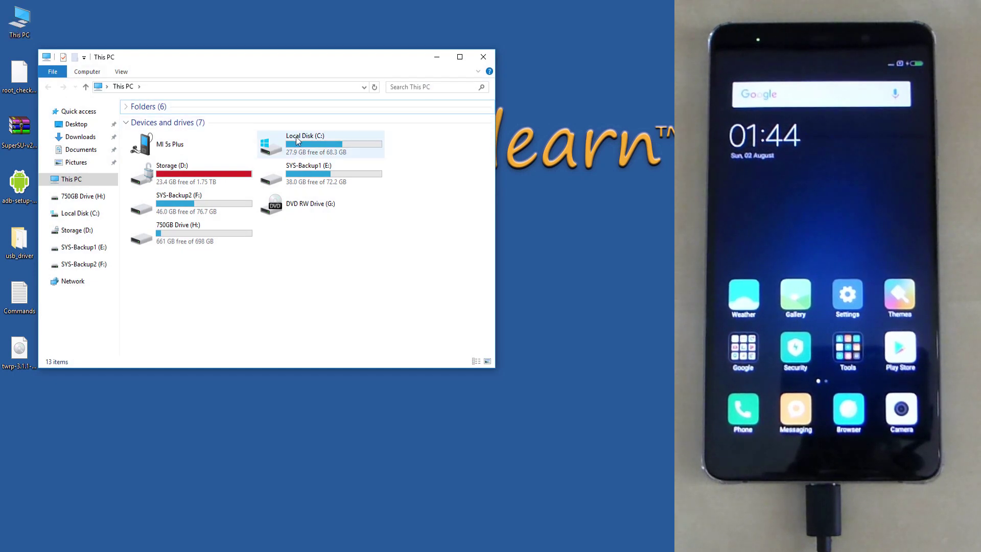
double_click(362, 143)
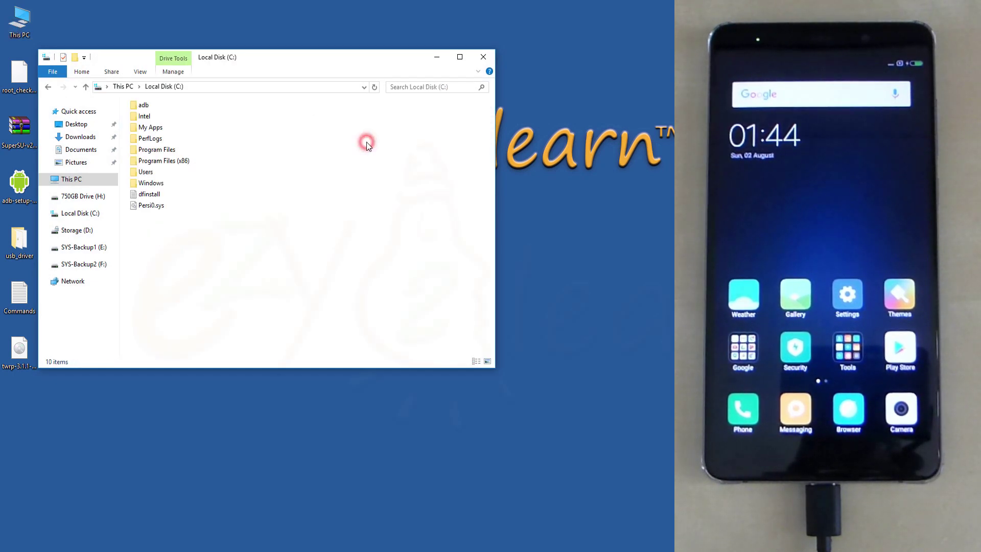
right_click(142, 106)
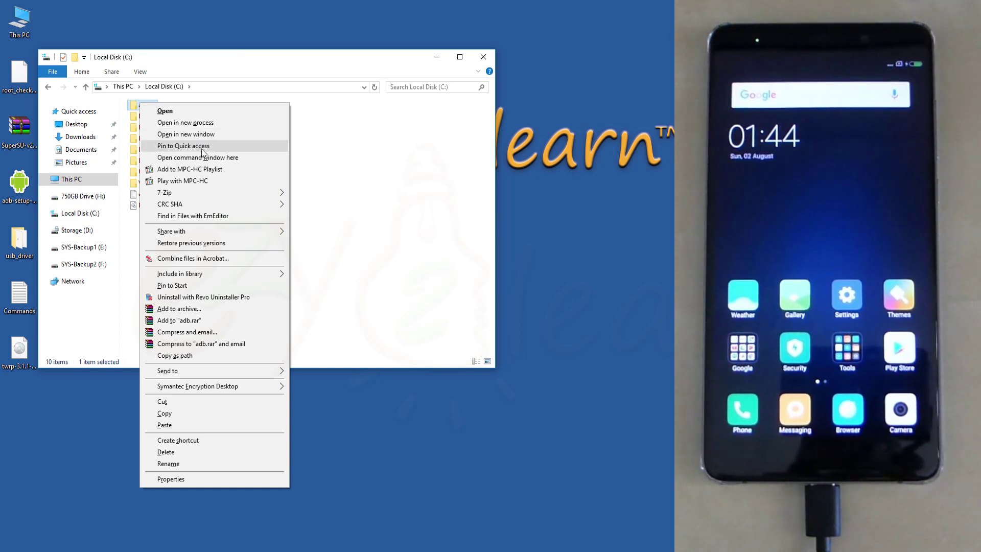
click(203, 158)
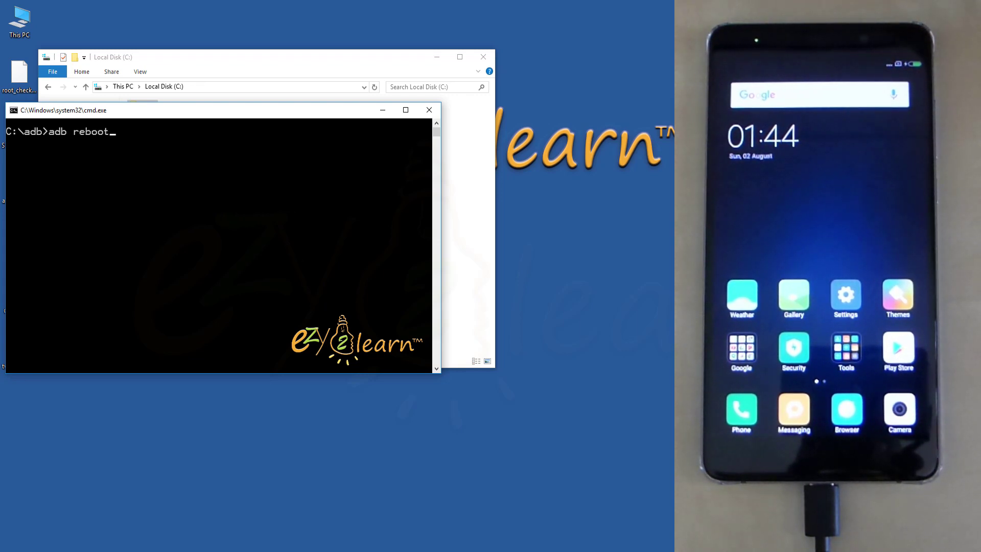
text(adb reboot re)
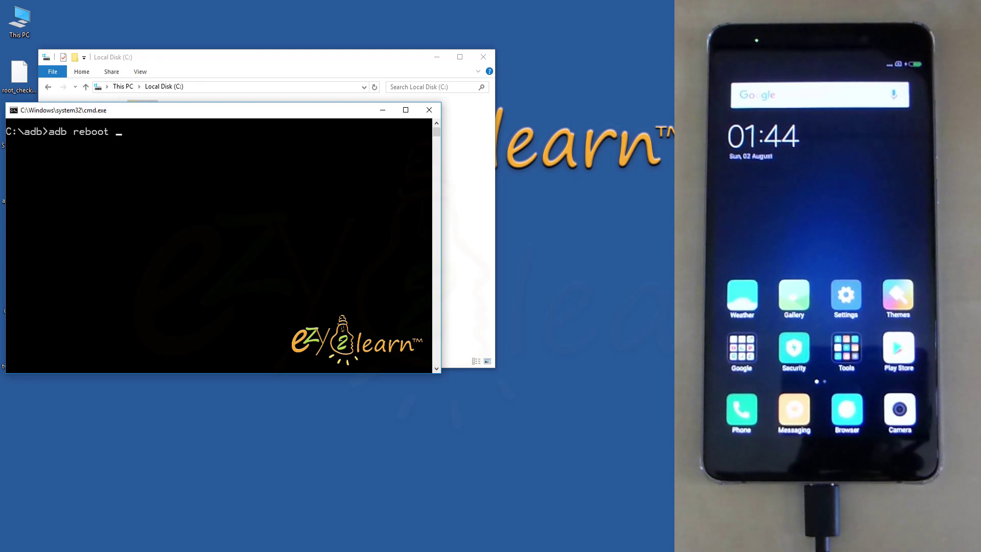
text(covery)
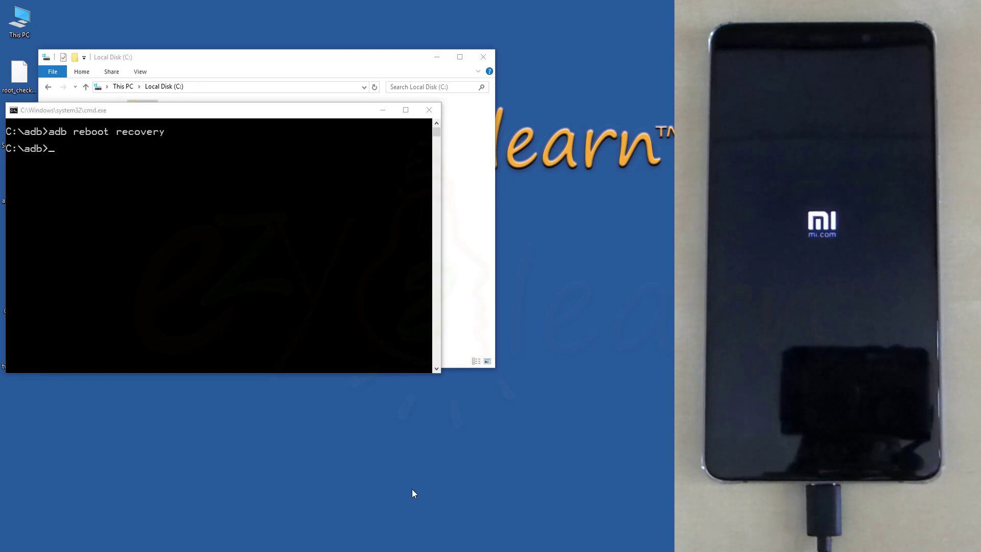
Step: Close the Command Prompt and Local Disk (C:) windows, leaving the desktop
click(429, 110)
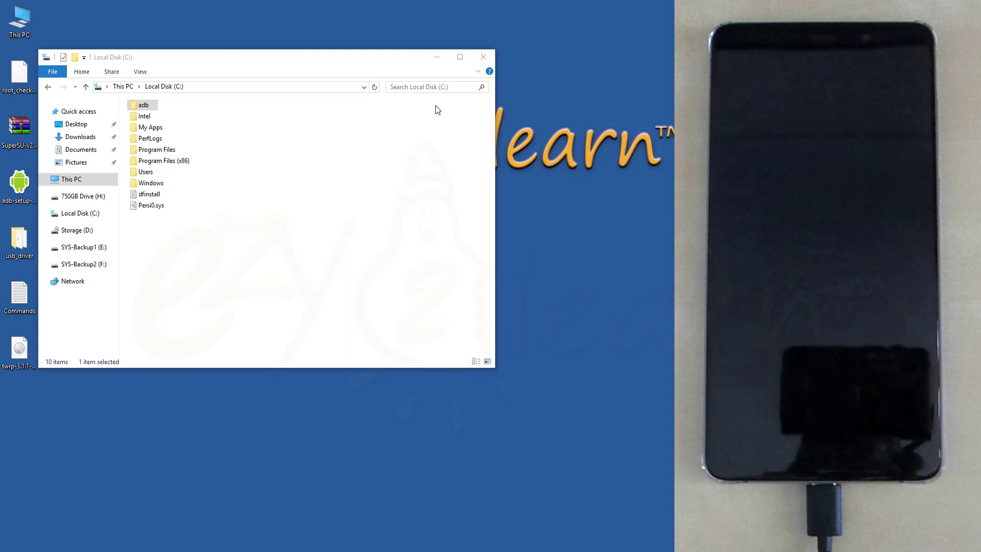
click(483, 57)
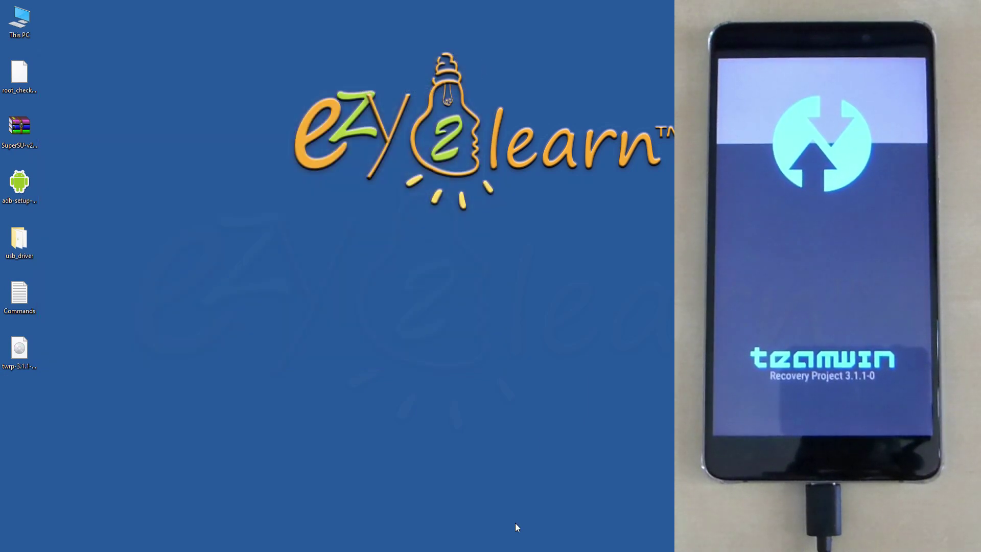